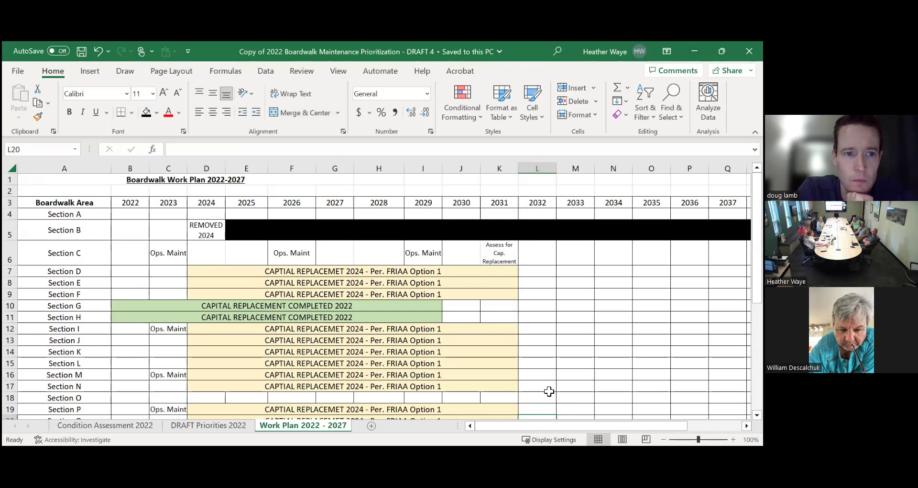
# Step: Review the planned maintenance and capital replacement entries for all boardwalk sections in the Work Plan 2022 - 2027 sheet
pyautogui.scroll(-2, 335, 267)
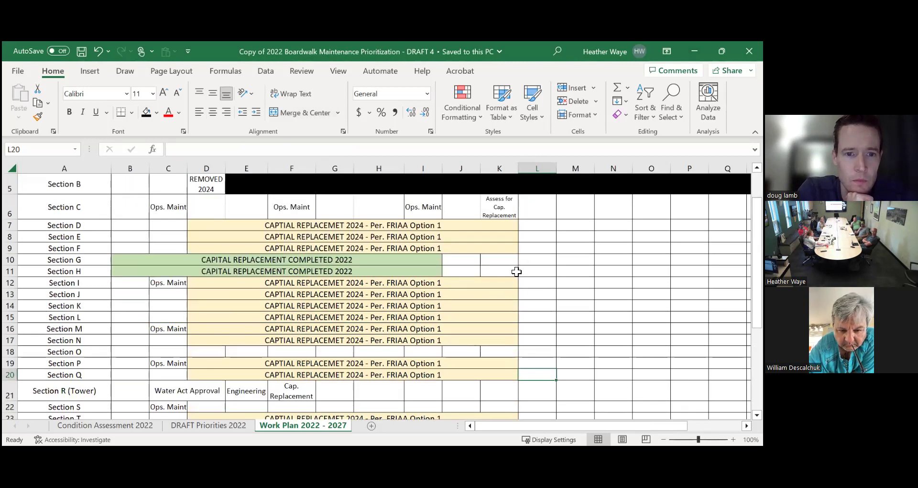
pyautogui.scroll(2, 511, 278)
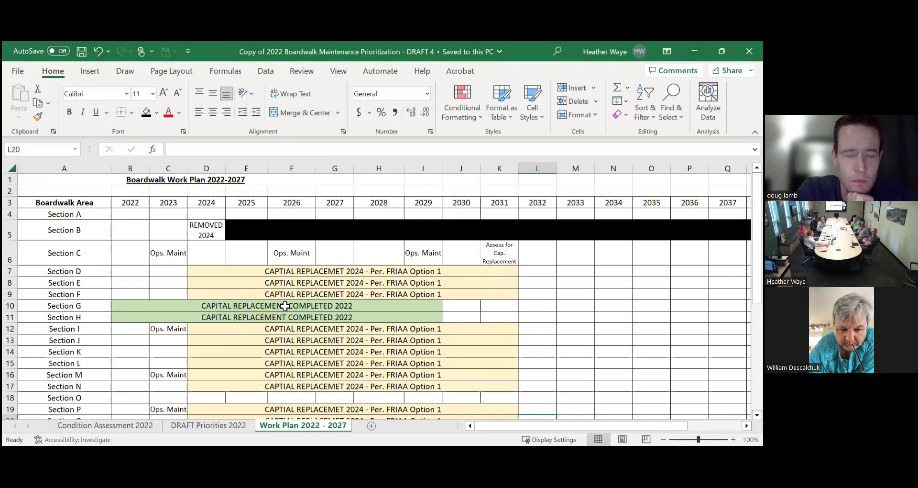
pyautogui.scroll(-2, 609, 283)
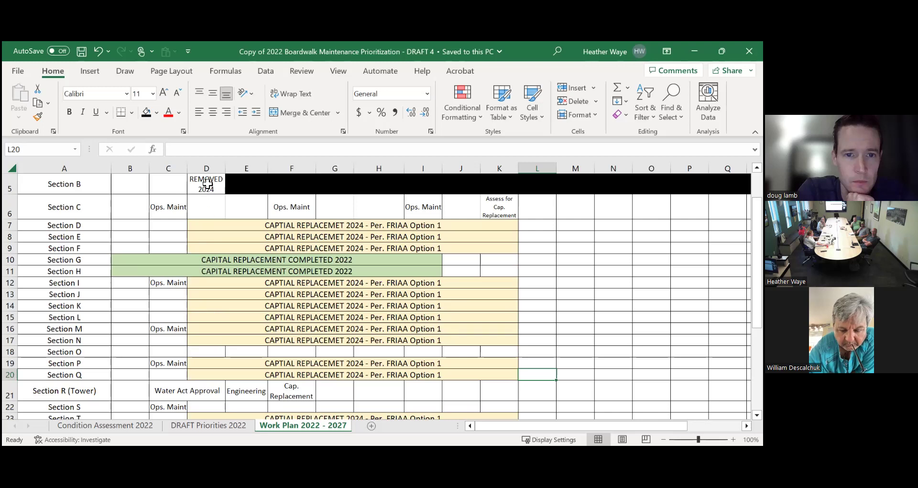
pyautogui.scroll(-1, 405, 335)
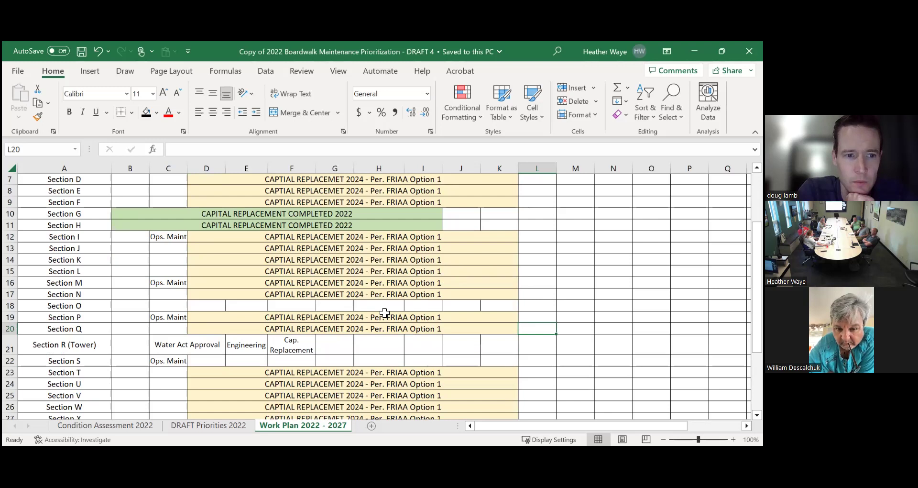
pyautogui.scroll(-1, 385, 312)
pyautogui.scroll(-1, 392, 307)
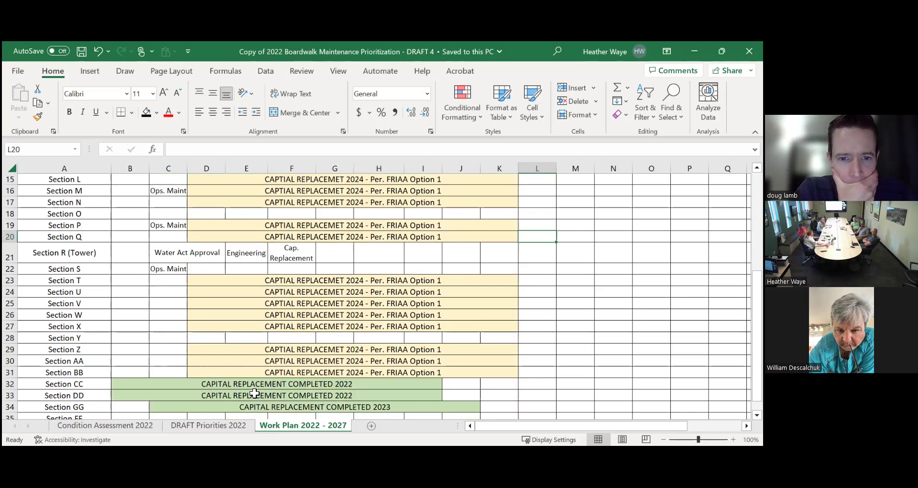
pyautogui.scroll(-1, 249, 387)
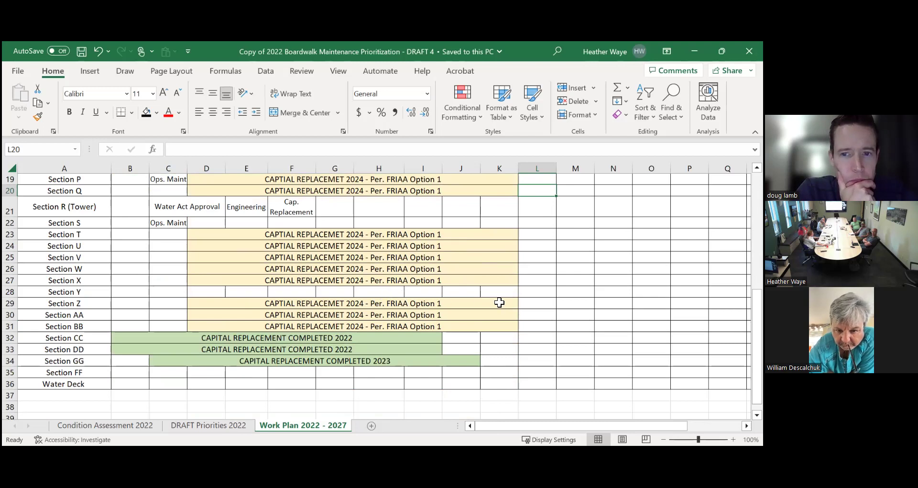
pyautogui.scroll(5, 499, 302)
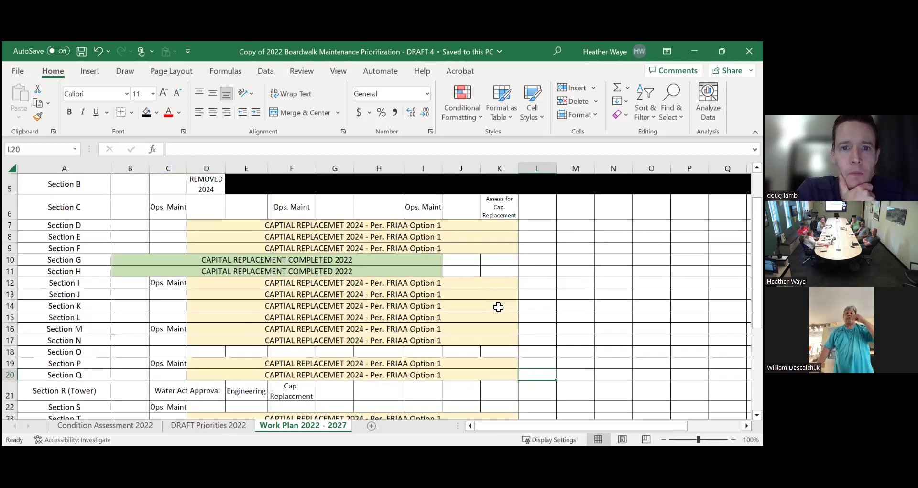
pyautogui.scroll(2, 499, 307)
pyautogui.click(191, 231)
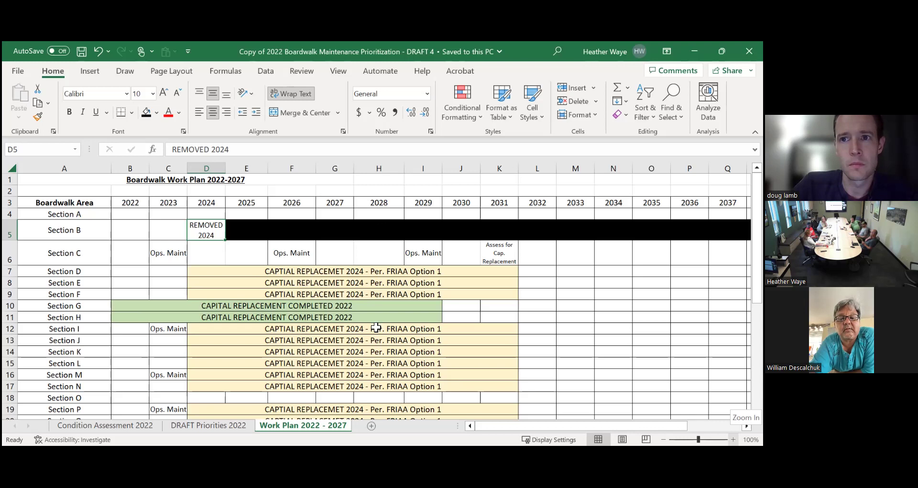
pyautogui.scroll(-3, 373, 325)
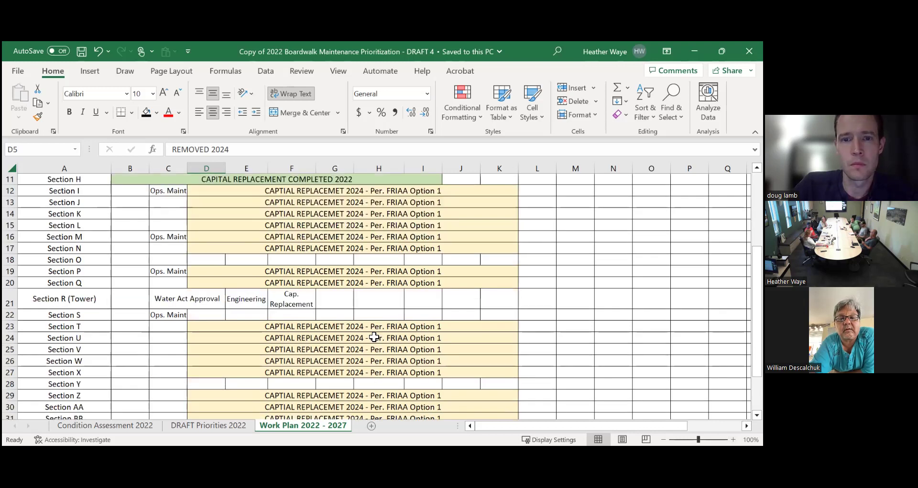
pyautogui.scroll(3, 373, 344)
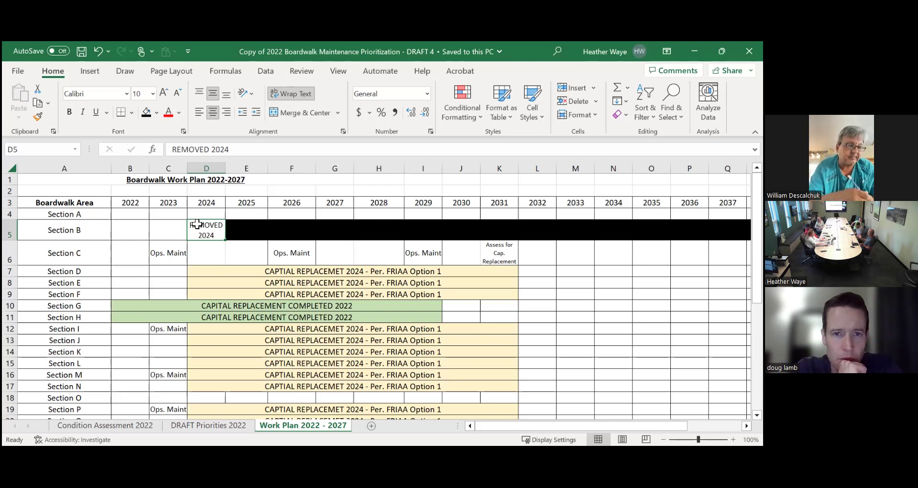
# Step: Remove the black fill from the Section B cells for 2025 through 2042 by setting them to No Fill
pyautogui.moveTo(248, 232); pyautogui.dragTo(686, 237)
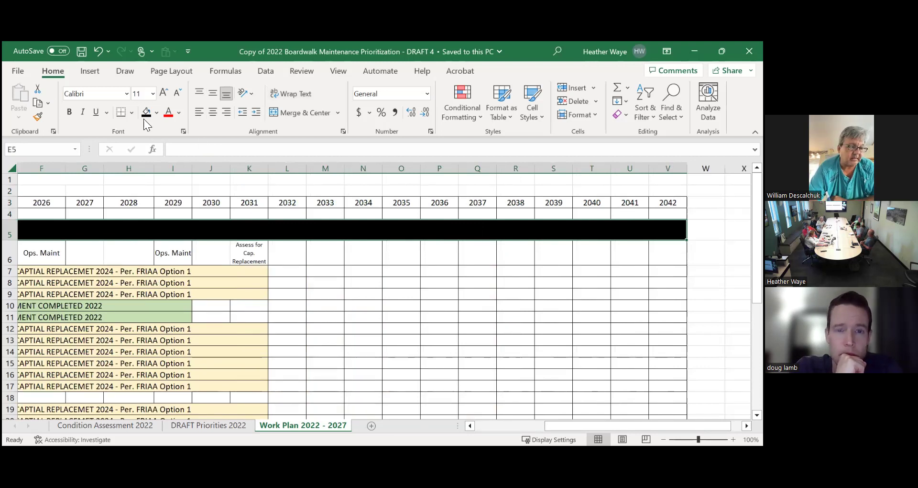
pyautogui.click(143, 118)
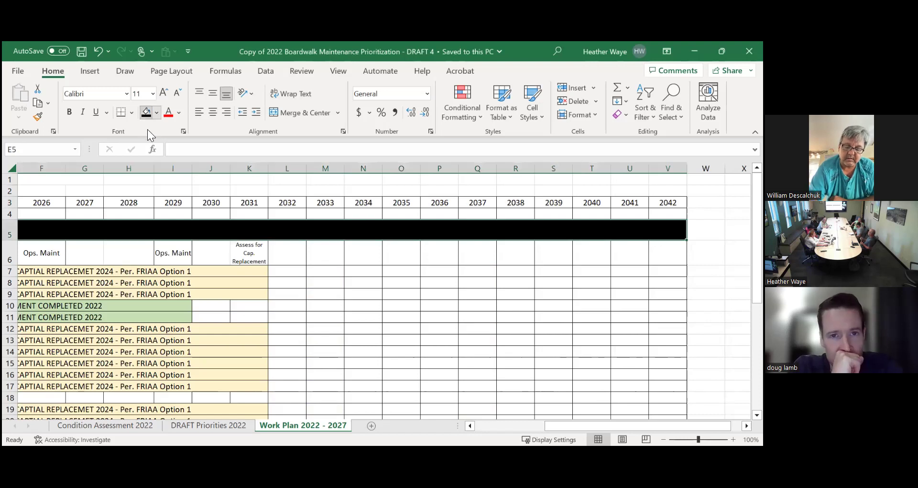
pyautogui.click(156, 112)
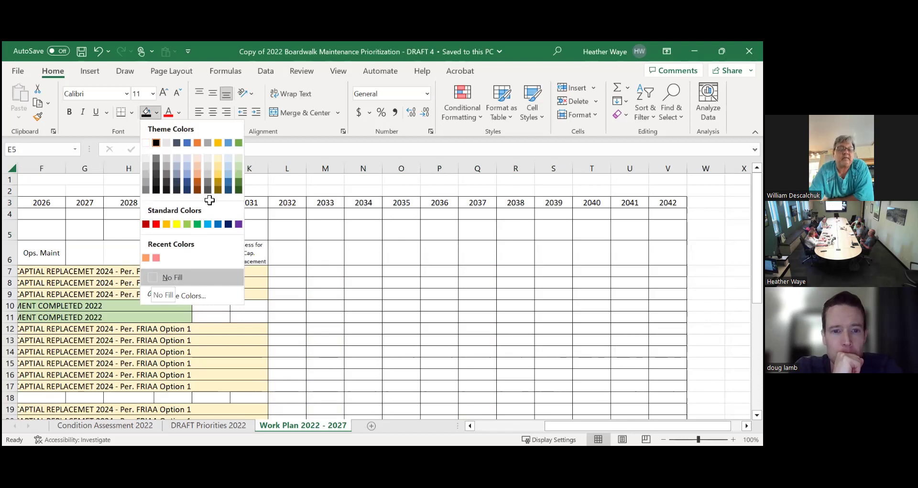
pyautogui.click(690, 293)
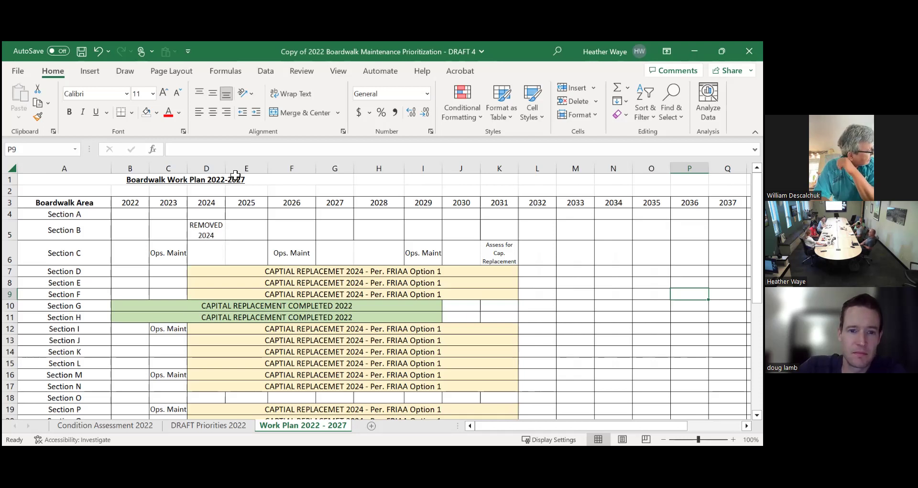
pyautogui.click(216, 234)
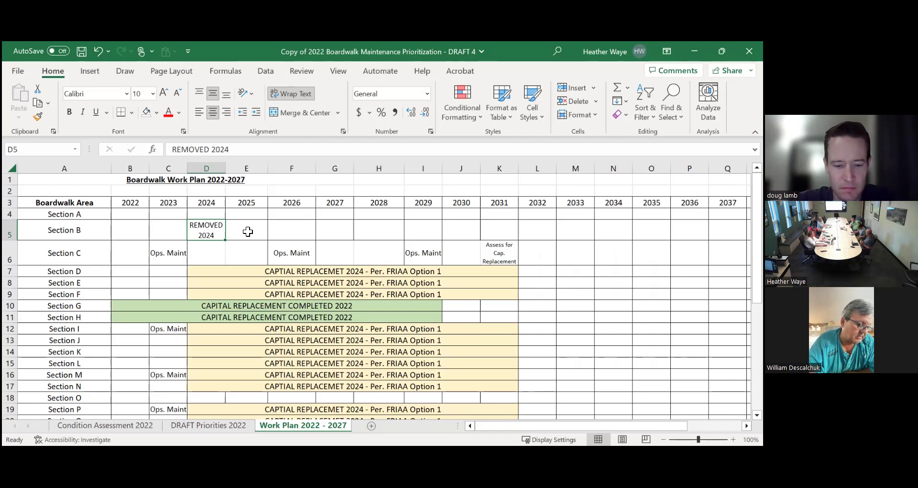
pyautogui.rightClick(212, 228)
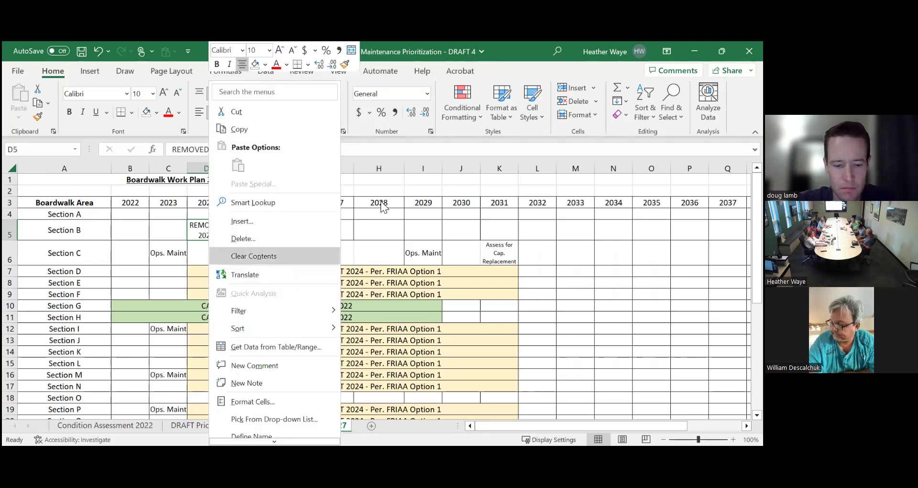
pyautogui.press('Escape')
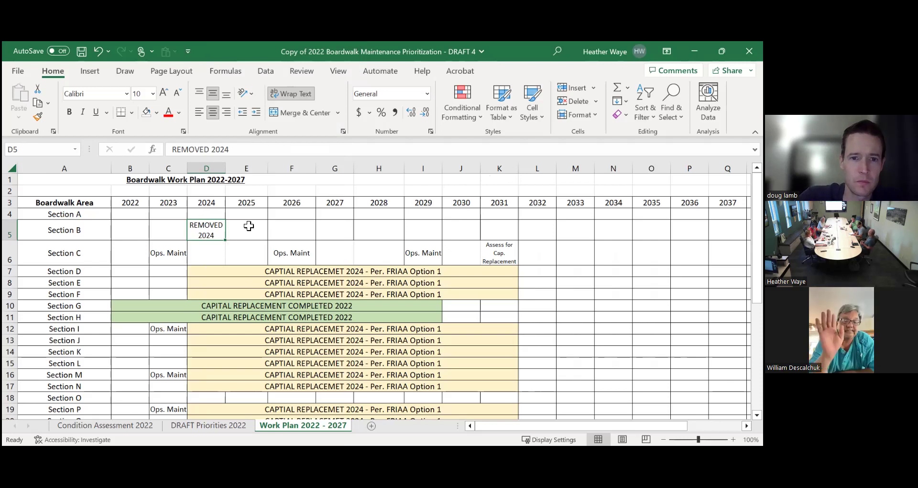
pyautogui.moveTo(253, 232); pyautogui.dragTo(745, 229)
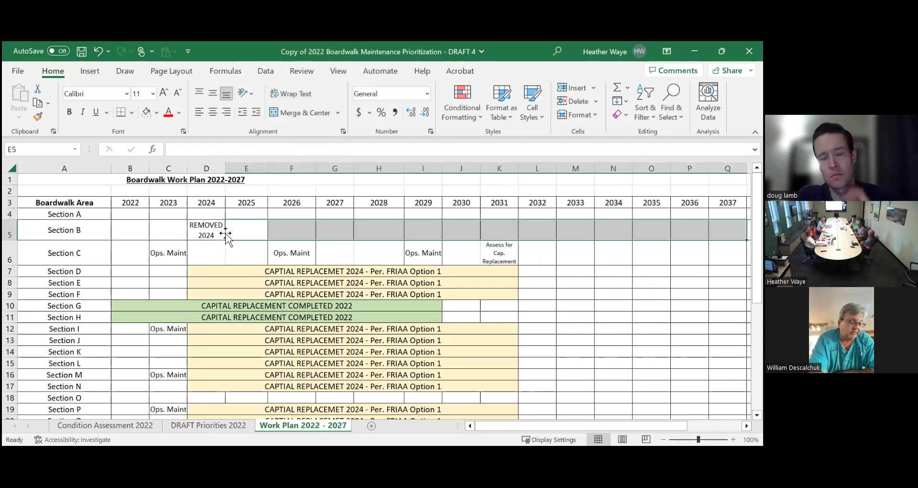
pyautogui.click(207, 235)
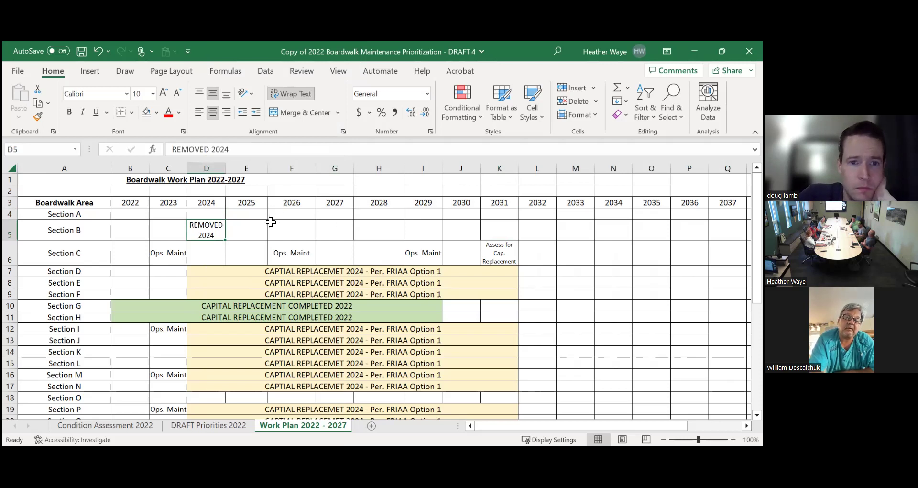
pyautogui.click(290, 234)
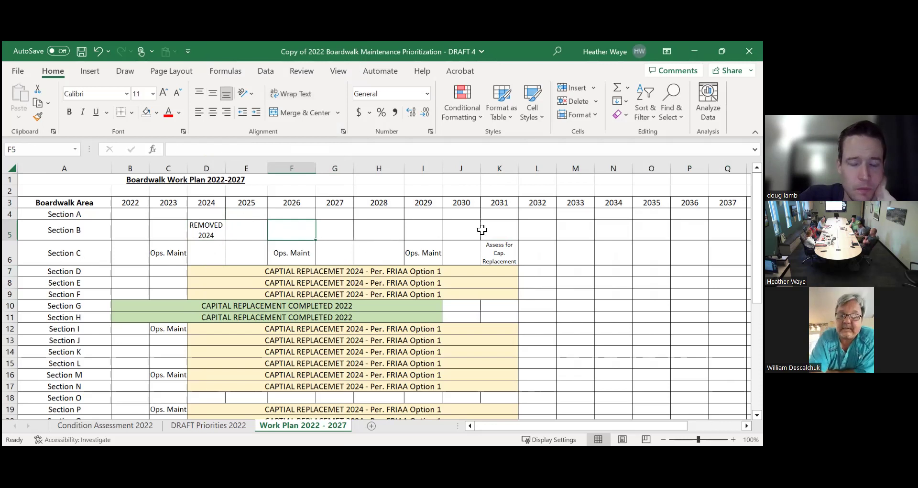
pyautogui.click(477, 230)
pyautogui.click(499, 230)
pyautogui.click(613, 230)
pyautogui.click(690, 229)
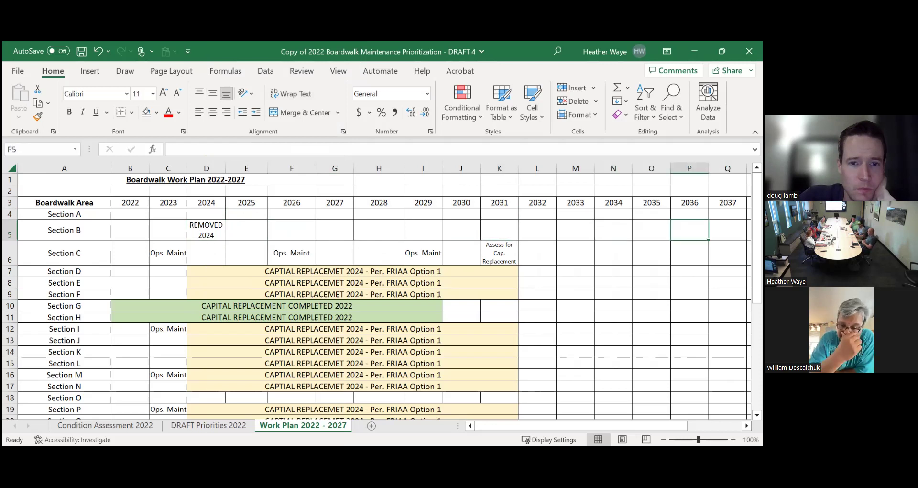
pyautogui.click(727, 229)
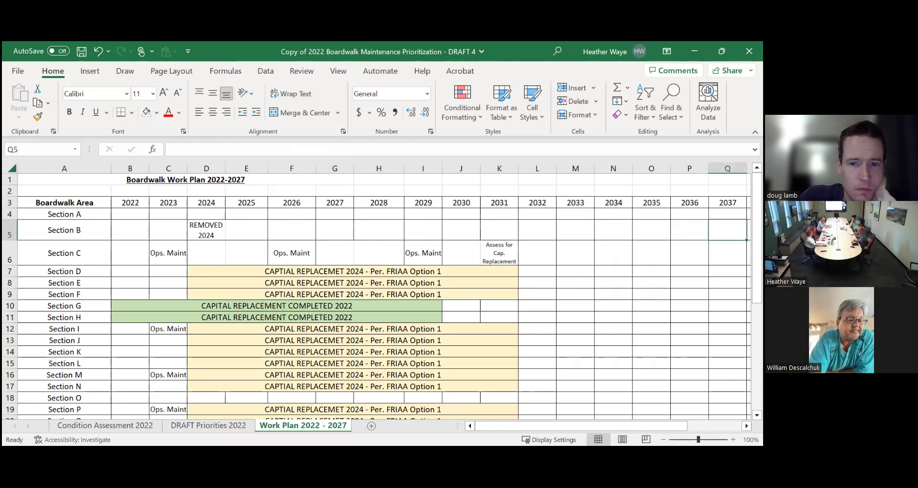
pyautogui.moveTo(507, 425)
pyautogui.mouseDown()
pyautogui.moveTo(560, 425)
pyautogui.moveTo(505, 425)
pyautogui.mouseUp()
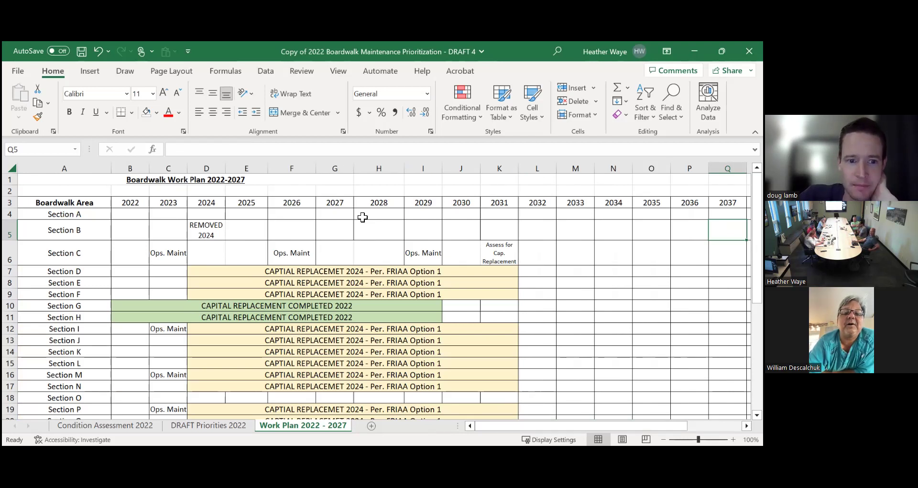
# Step: Correct the misspelled word in the Section D entry so it reads "CAPTIAL REPLACEMENT 2024 - Per. FRIAA Option 1"
pyautogui.click(336, 273)
pyautogui.rightClick(334, 272)
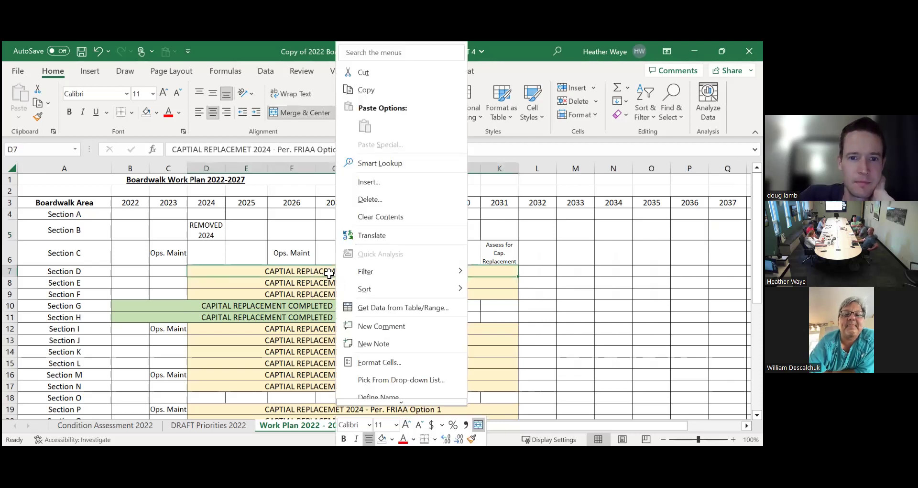
pyautogui.press('Escape')
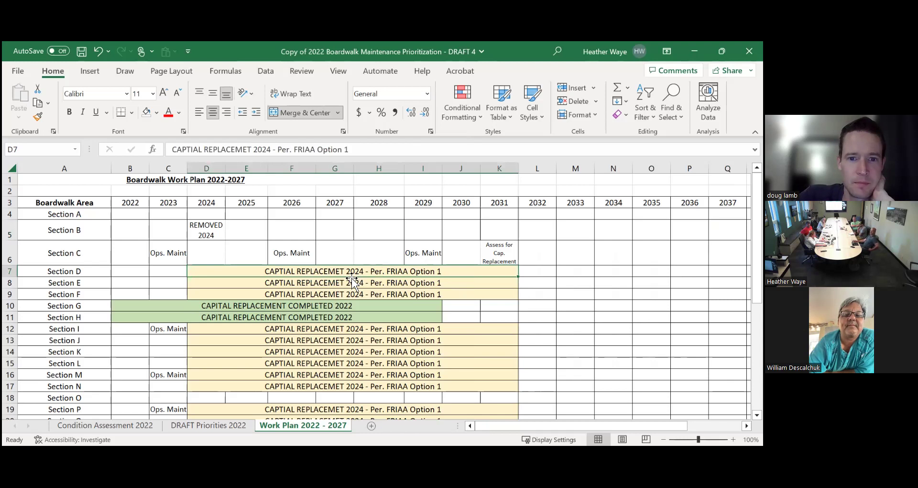
pyautogui.click(252, 149)
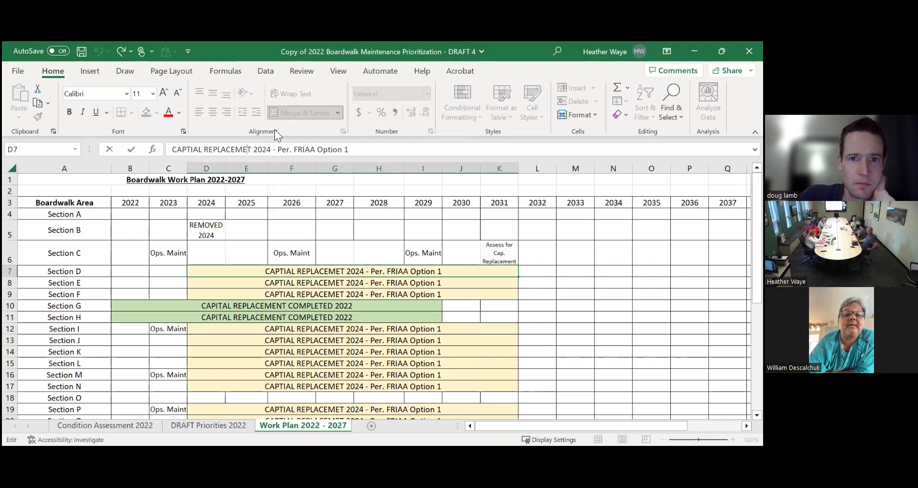
pyautogui.write('N')
pyautogui.click(599, 260)
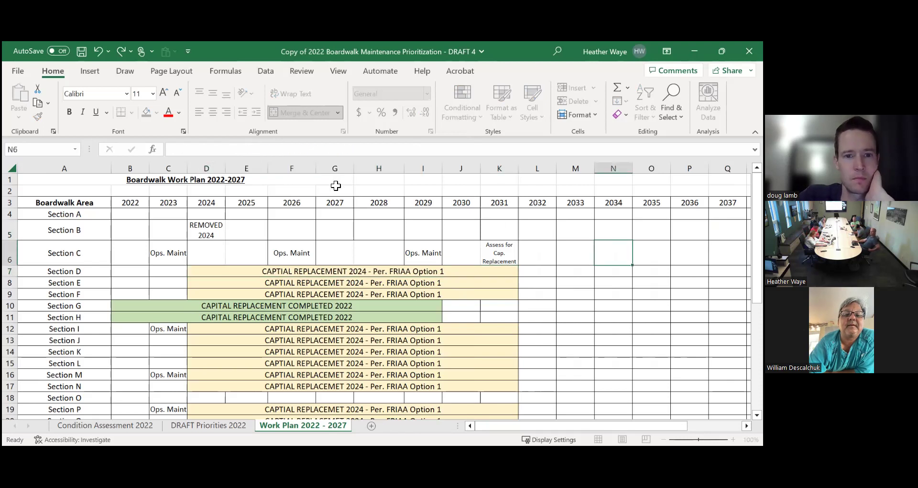
# Step: Copy the corrected Section D replacement entry over the misspelled entries for Sections E and F
pyautogui.click(382, 272)
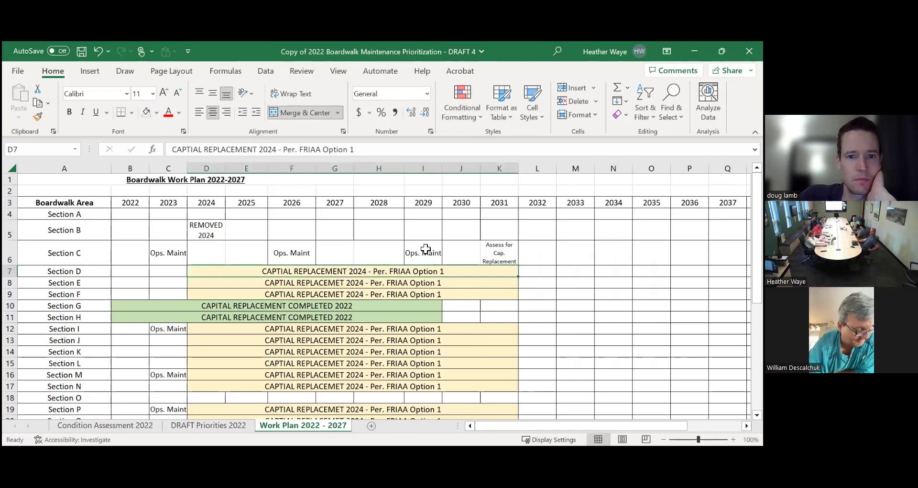
pyautogui.hotkey('ctrl', 'c')
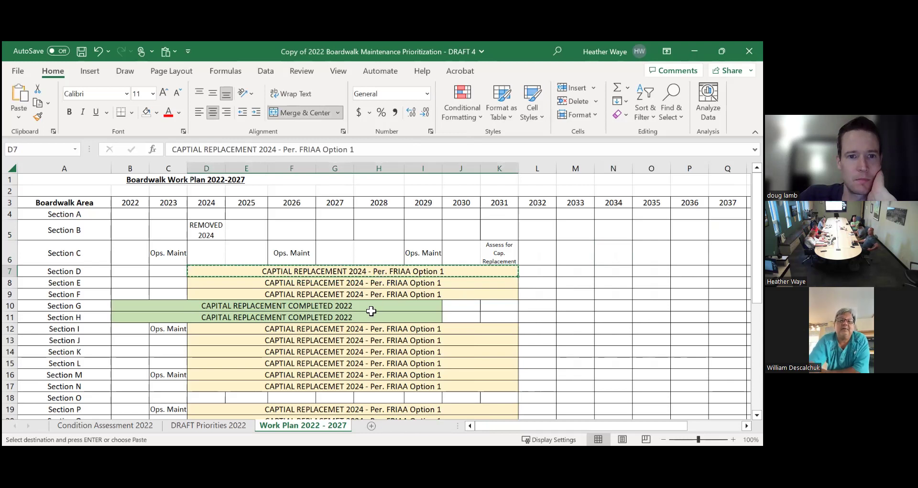
pyautogui.click(361, 284)
pyautogui.hotkey('ctrl', 'v')
pyautogui.click(361, 296)
pyautogui.hotkey('ctrl', 'v')
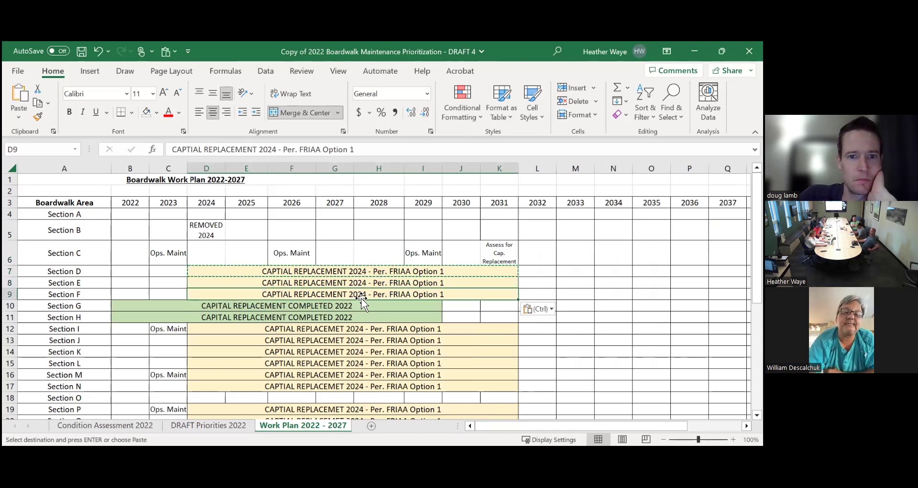
# Step: Paste the copied replacement entry over the misspelled entries for Sections I, J, K, L, M and N
pyautogui.click(361, 331)
pyautogui.hotkey('ctrl', 'v')
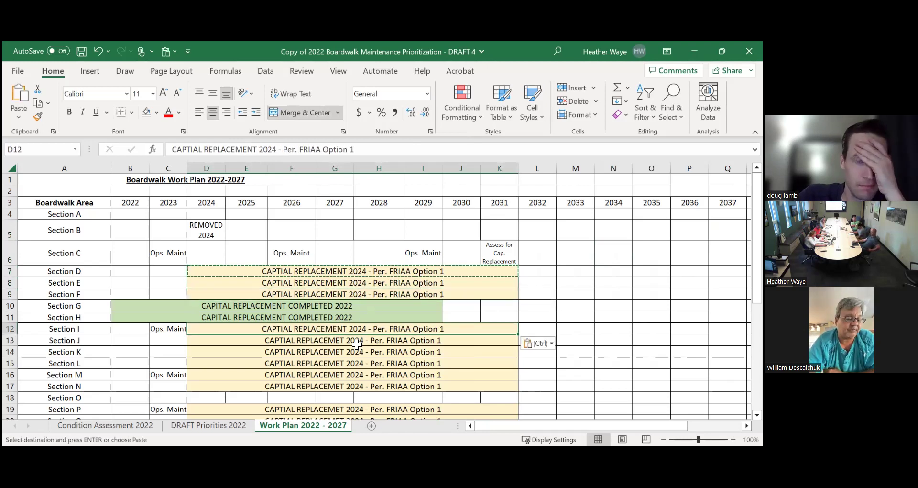
pyautogui.click(360, 340)
pyautogui.hotkey('ctrl', 'v')
pyautogui.click(354, 351)
pyautogui.hotkey('ctrl', 'v')
pyautogui.click(353, 363)
pyautogui.hotkey('ctrl', 'v')
pyautogui.click(351, 376)
pyautogui.hotkey('ctrl', 'v')
pyautogui.click(348, 383)
pyautogui.hotkey('ctrl', 'v')
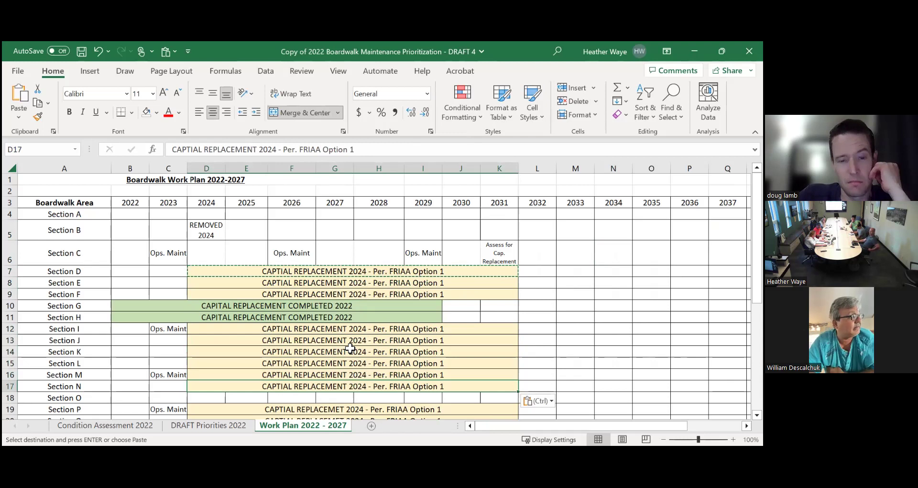
# Step: Paste the copied replacement entry over the misspelled entries for Sections P and Q
pyautogui.scroll(-2, 349, 345)
pyautogui.click(346, 316)
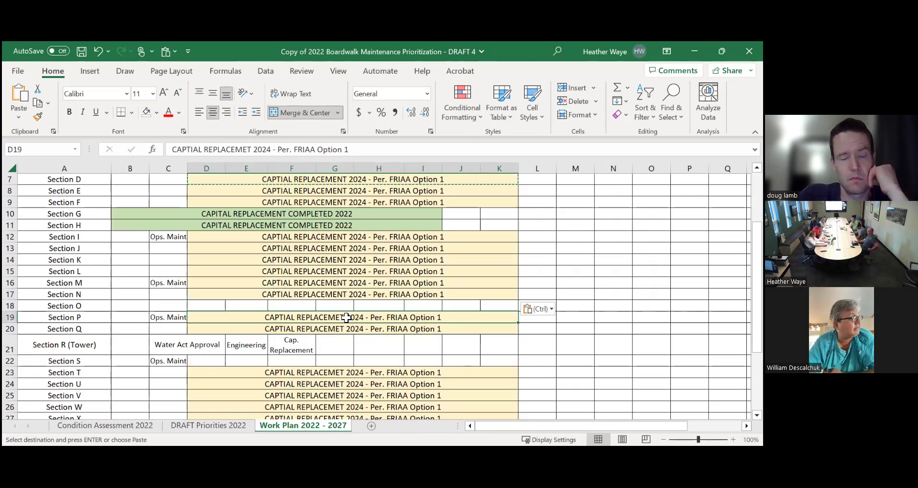
pyautogui.hotkey('ctrl', 'v')
pyautogui.click(345, 331)
pyautogui.hotkey('ctrl', 'v')
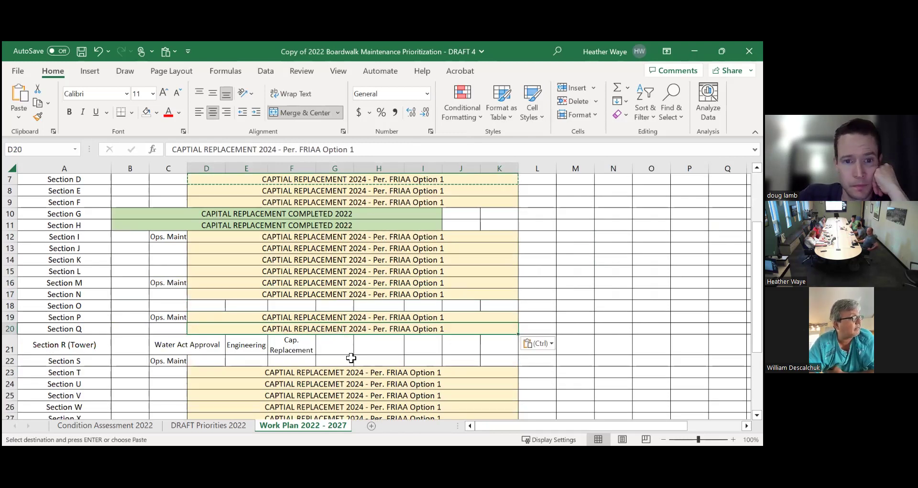
# Step: Paste the copied replacement entry over the misspelled entries for Sections T, U, V and W
pyautogui.click(354, 374)
pyautogui.hotkey('ctrl', 'v')
pyautogui.click(352, 384)
pyautogui.hotkey('ctrl', 'v')
pyautogui.moveTo(345, 397); pyautogui.dragTo(344, 406)
pyautogui.hotkey('ctrl', 'v')
pyautogui.click(347, 393)
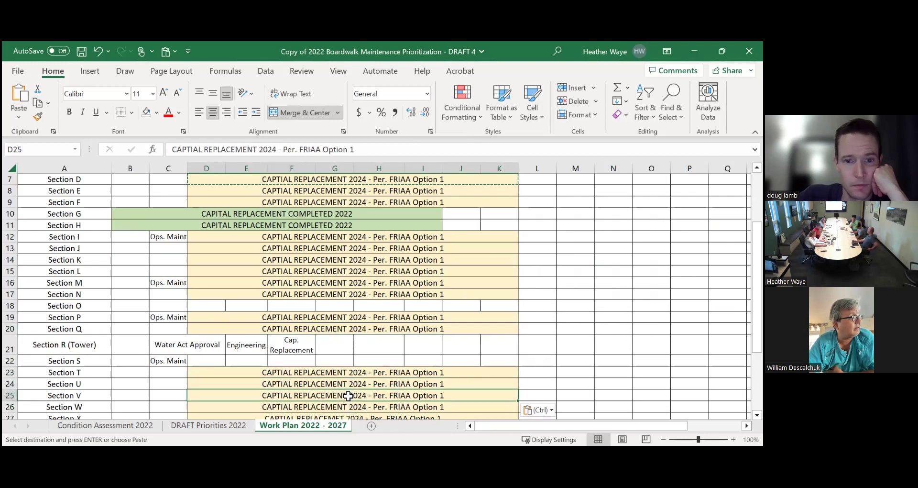
# Step: Paste the copied replacement entry over the misspelled entries for Sections X, Z, AA and BB
pyautogui.scroll(-3, 431, 344)
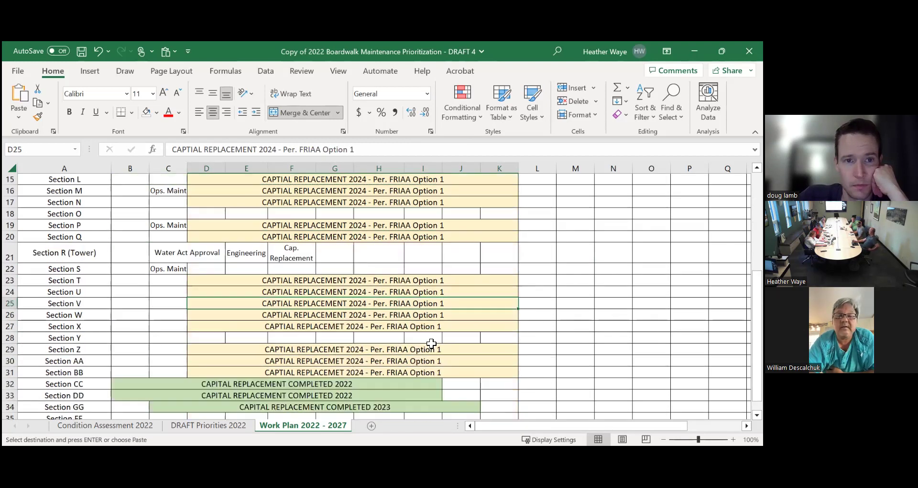
pyautogui.click(369, 326)
pyautogui.hotkey('ctrl', 'v')
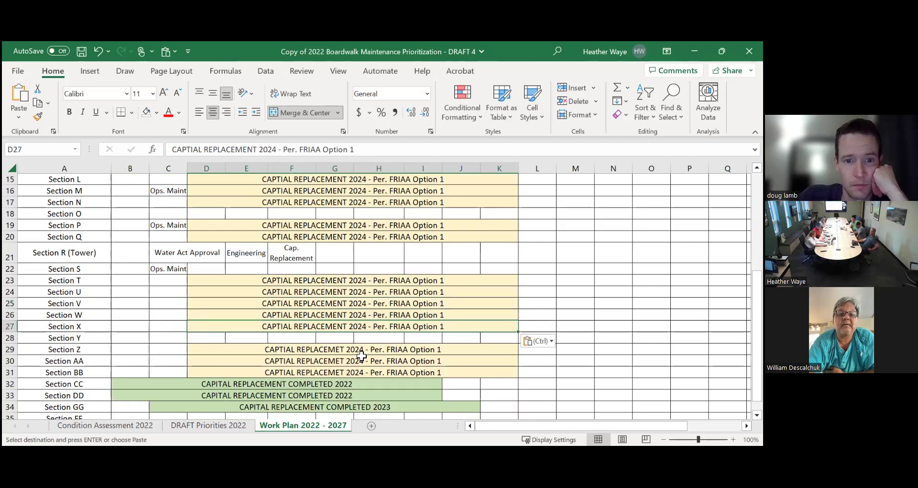
pyautogui.click(358, 352)
pyautogui.hotkey('ctrl', 'v')
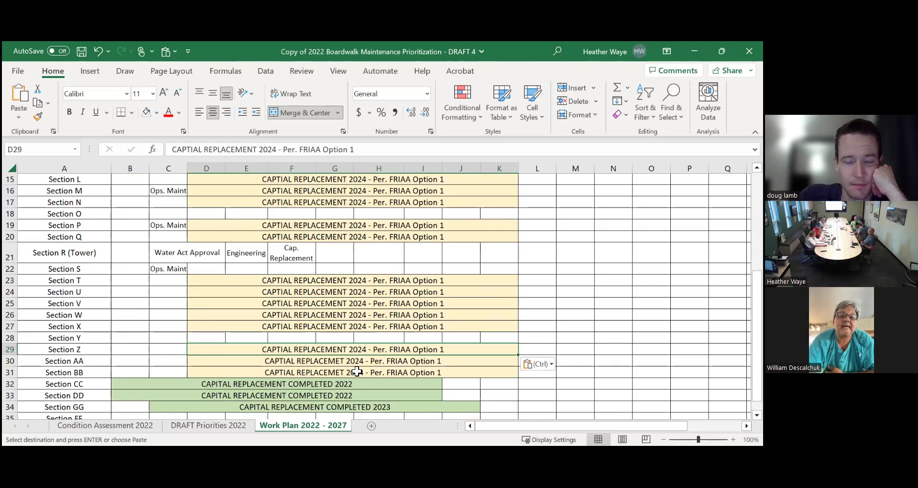
pyautogui.click(356, 361)
pyautogui.hotkey('ctrl', 'v')
pyautogui.click(357, 374)
pyautogui.hotkey('ctrl', 'v')
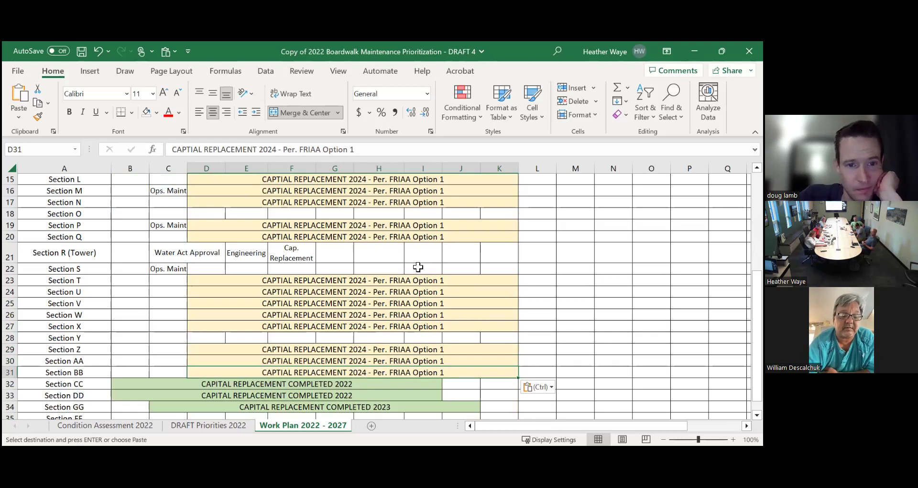
pyautogui.scroll(5, 418, 267)
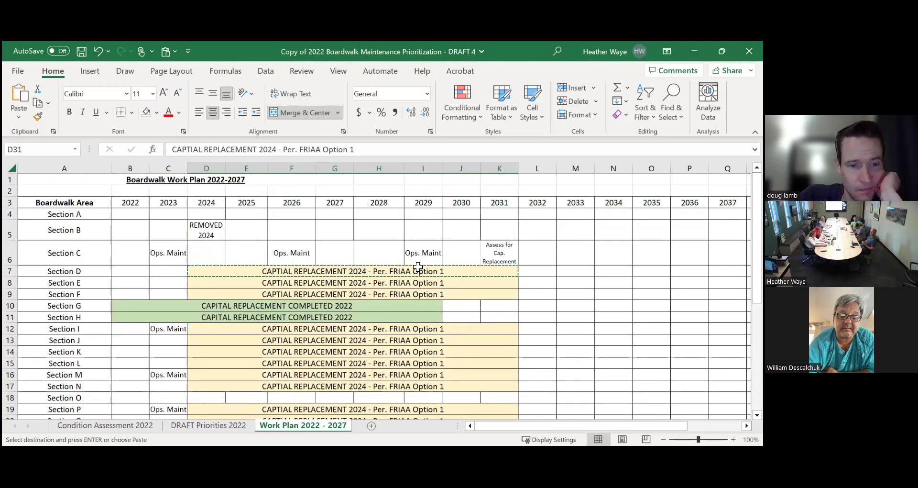
pyautogui.click(292, 229)
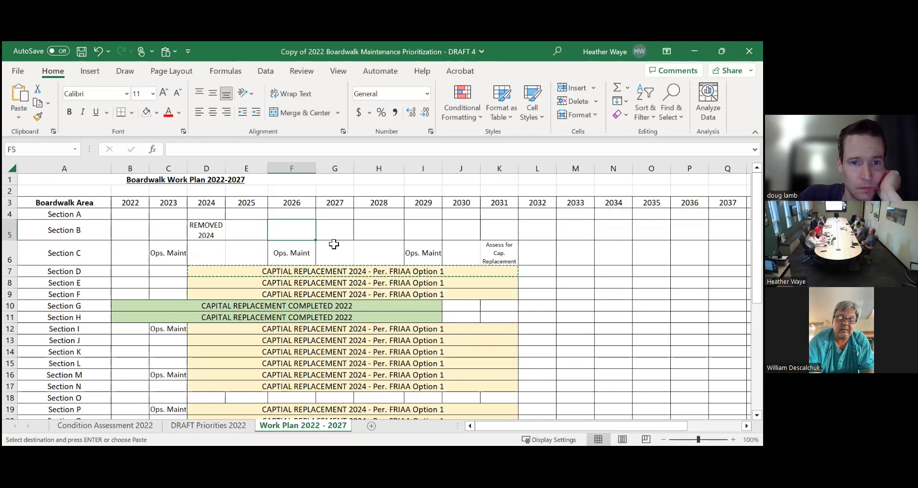
pyautogui.write('R')
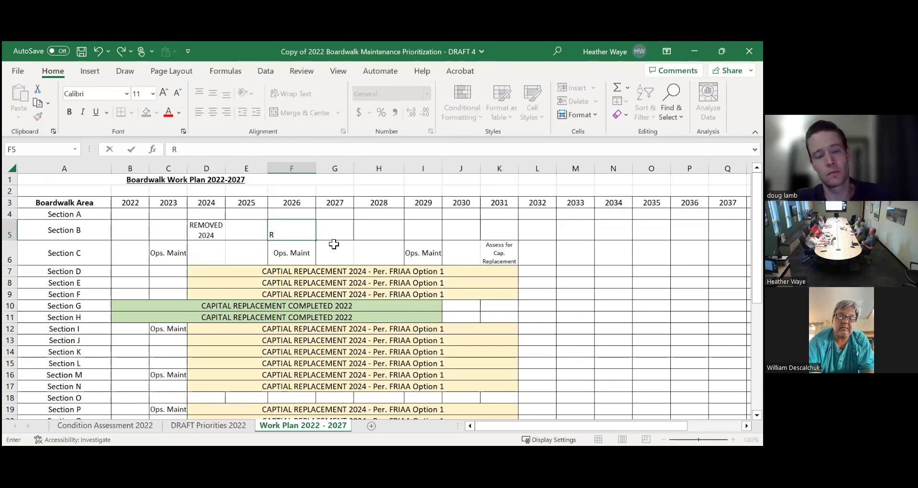
pyautogui.write('es')
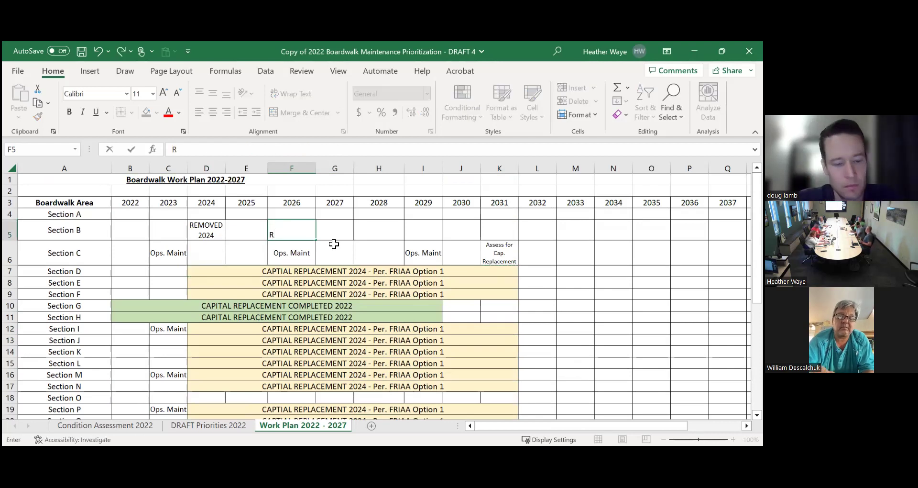
pyautogui.write('tored')
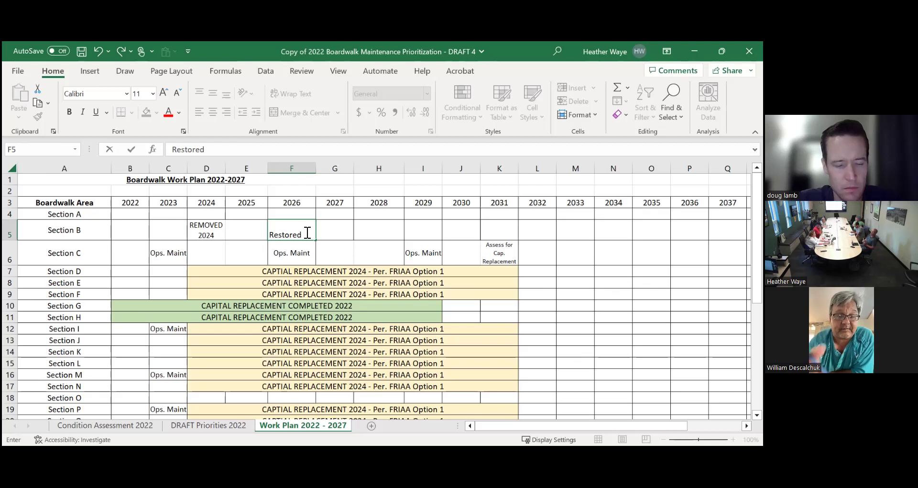
pyautogui.press('BackSpace')
pyautogui.press('BackSpace')
pyautogui.press('BackSpace')
pyautogui.press('BackSpace')
pyautogui.press('BackSpace')
pyautogui.press('BackSpace')
pyautogui.press('BackSpace')
pyautogui.press('BackSpace')
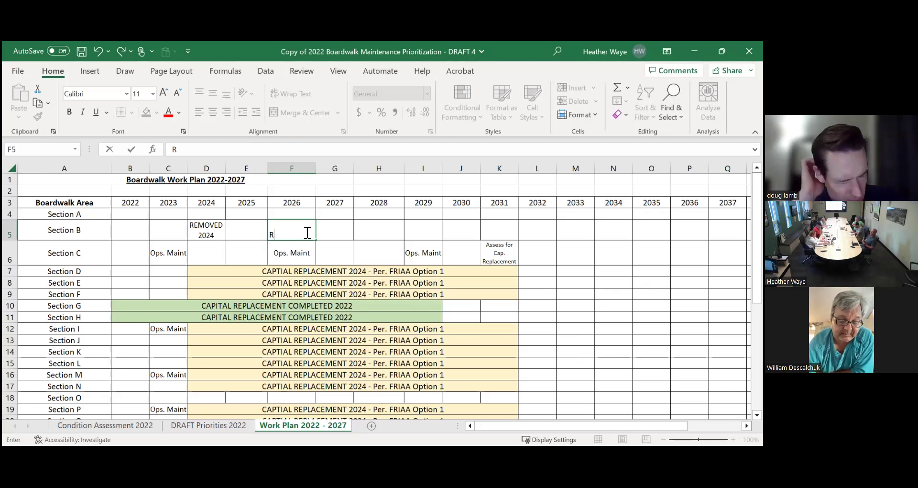
# Step: Copy the Water Act Approval entry of Section R (Tower) and select Section B's 2025 cell
pyautogui.scroll(-5, 307, 234)
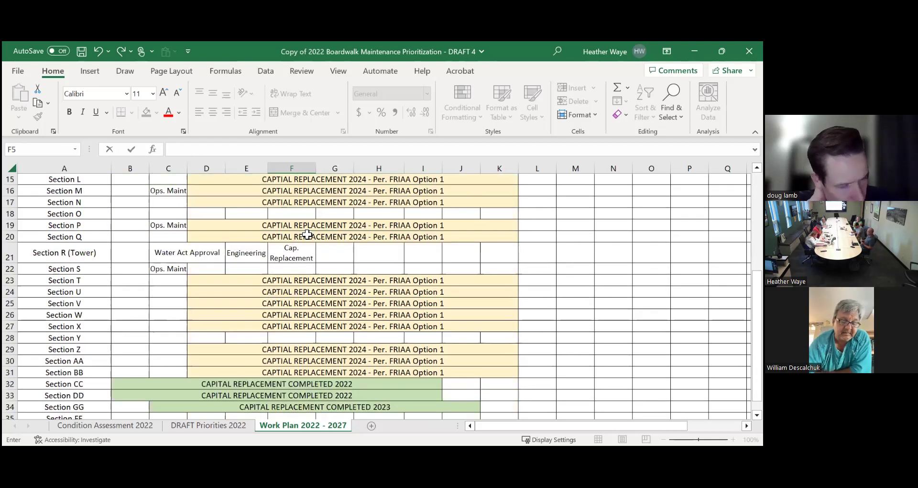
pyautogui.scroll(-1, 308, 235)
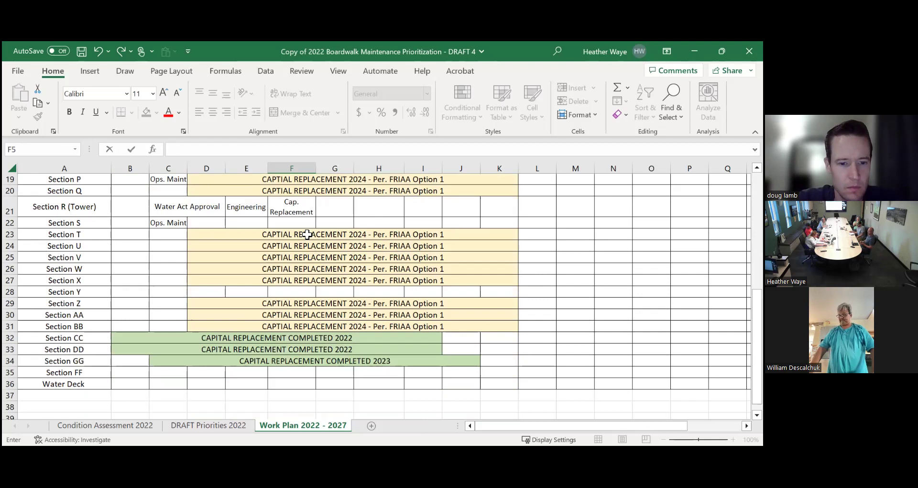
pyautogui.scroll(2, 307, 234)
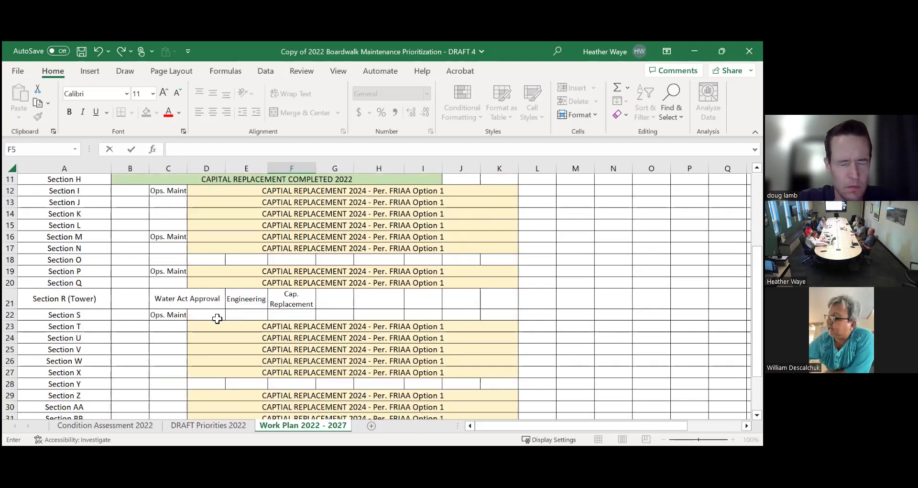
pyautogui.click(202, 301)
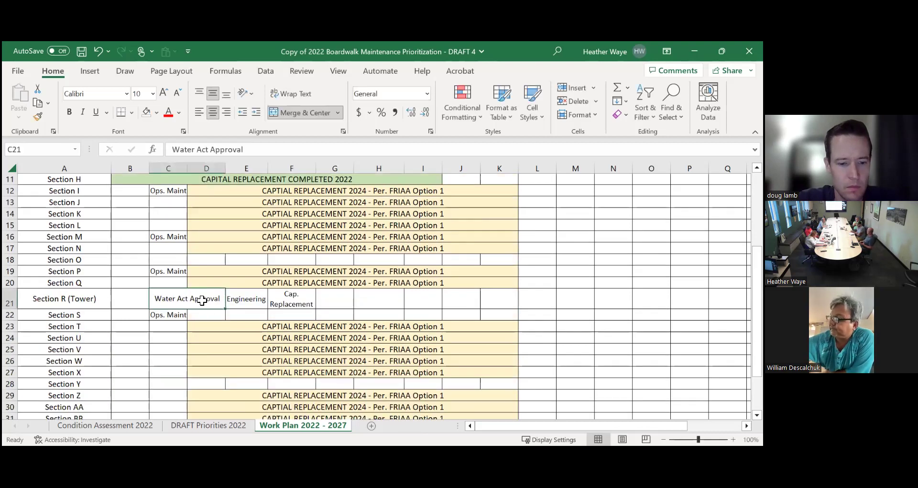
pyautogui.hotkey('ctrl', 'c')
pyautogui.scroll(4, 219, 271)
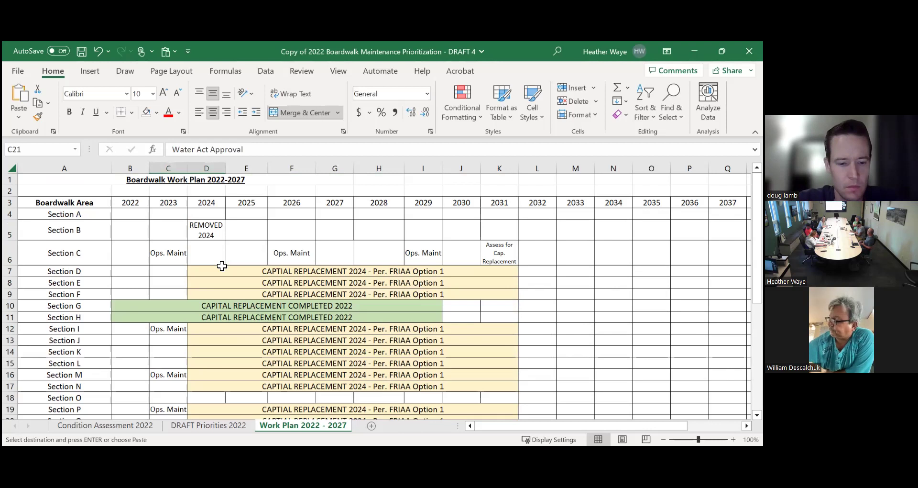
pyautogui.click(243, 226)
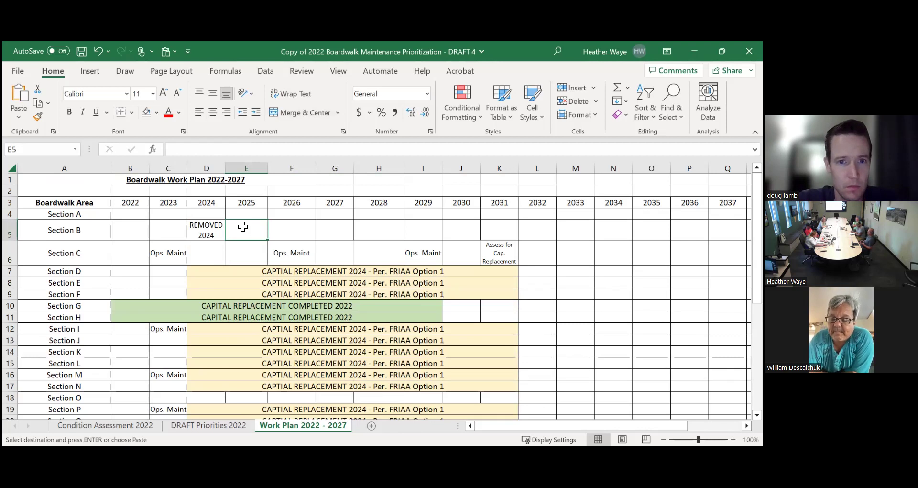
# Step: Add the comment "With water act approval for Tower" to Section B's REMOVED 2024 cell
pyautogui.click(216, 232)
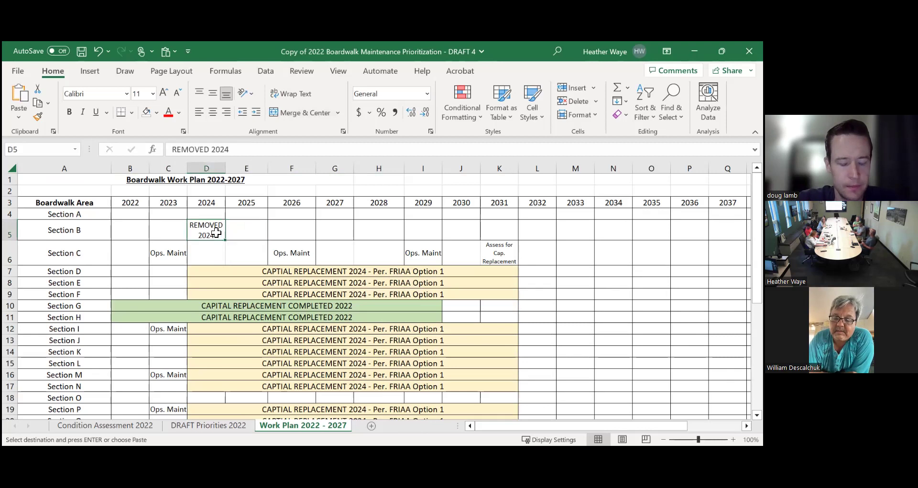
pyautogui.rightClick(216, 232)
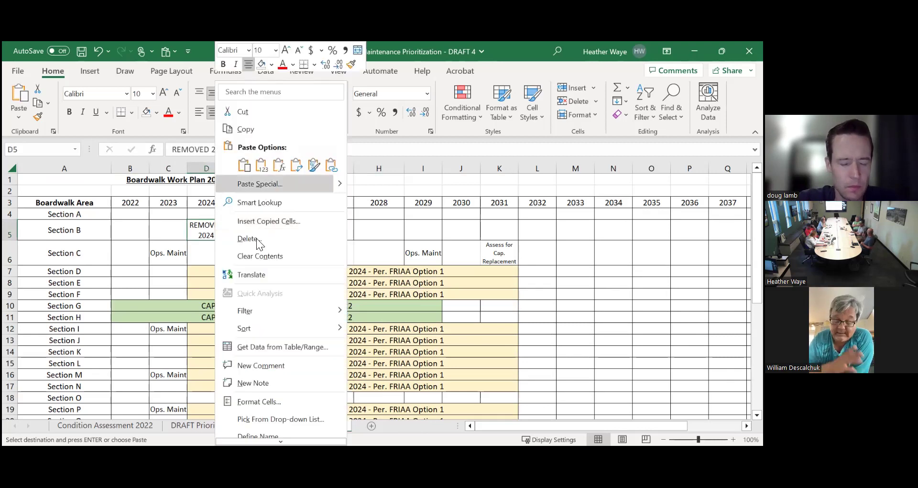
pyautogui.click(293, 364)
pyautogui.write('With a')
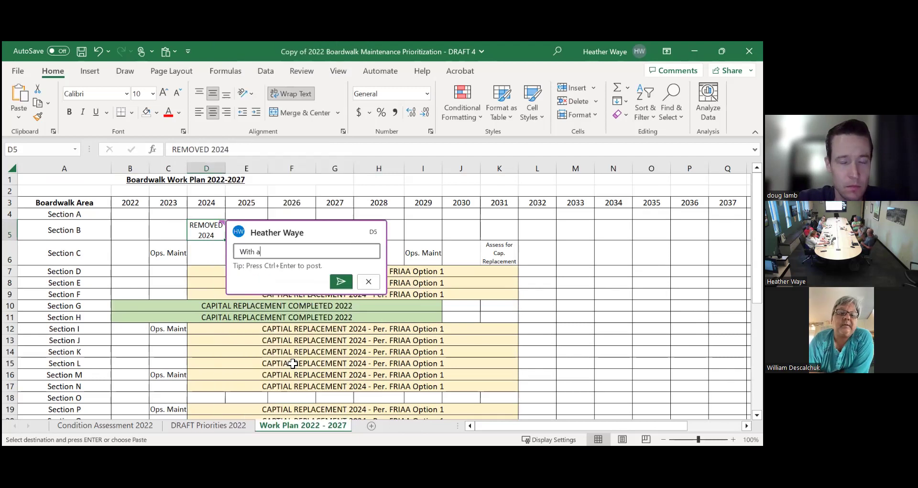
pyautogui.write('p')
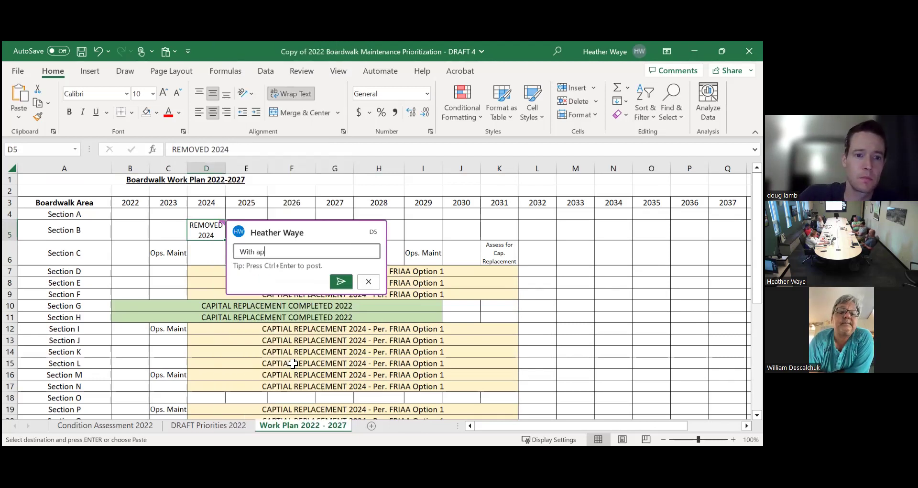
pyautogui.write('proval for T')
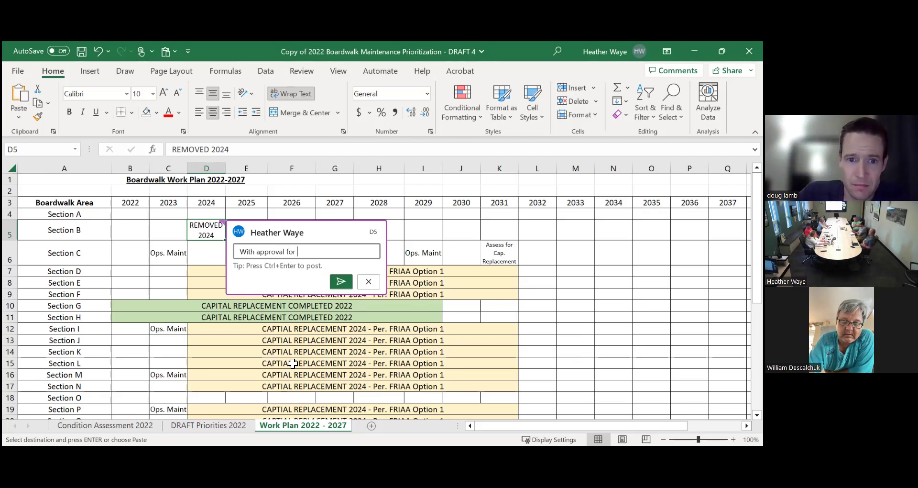
pyautogui.press('BackSpace')
pyautogui.press('BackSpace')
pyautogui.press('BackSpace')
pyautogui.press('BackSpace')
pyautogui.press('BackSpace')
pyautogui.press('BackSpace')
pyautogui.press('BackSpace')
pyautogui.press('BackSpace')
pyautogui.press('BackSpace')
pyautogui.press('BackSpace')
pyautogui.press('BackSpace')
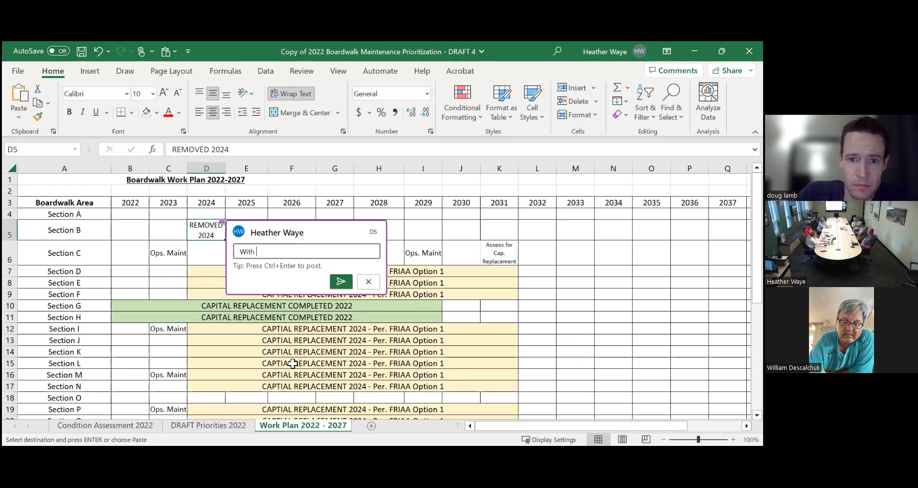
pyautogui.write('water act ap')
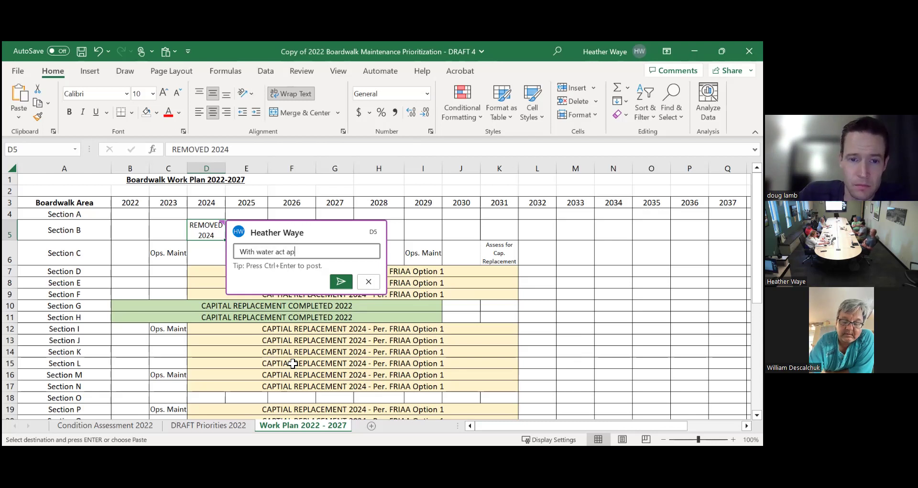
pyautogui.write('proval')
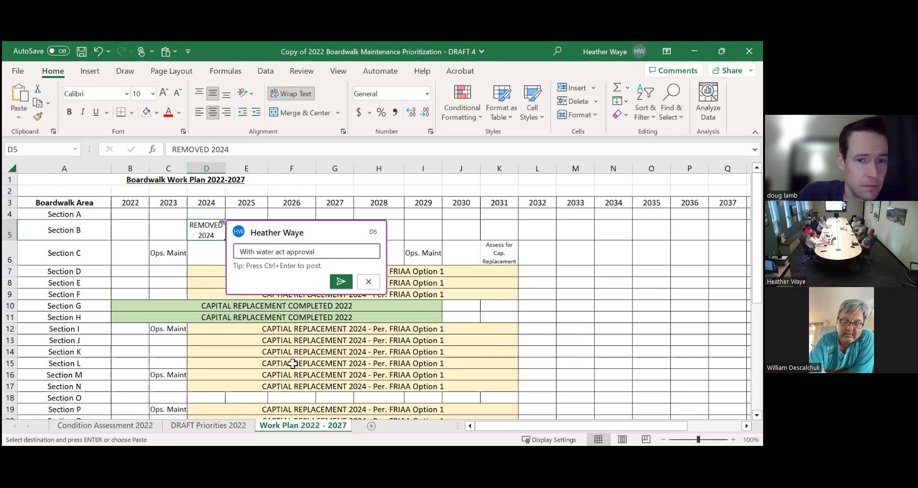
pyautogui.write(' for Tower')
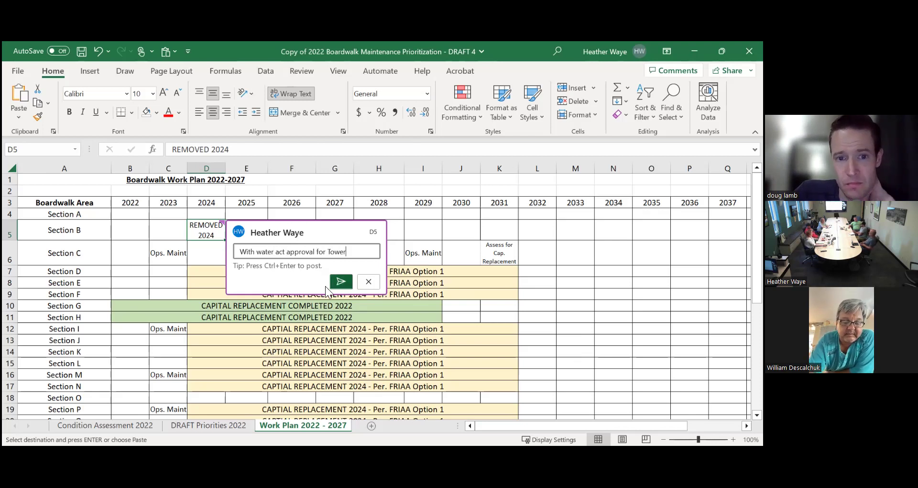
pyautogui.click(341, 281)
pyautogui.click(423, 230)
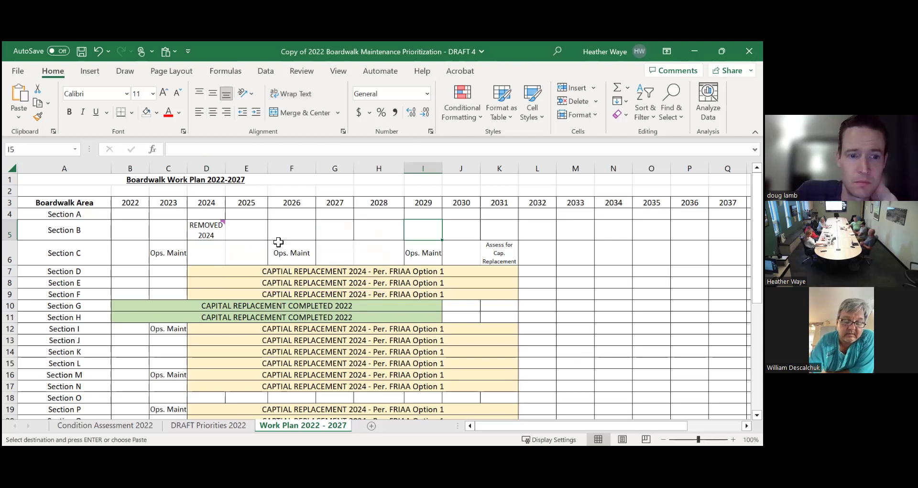
# Step: Review the replacement entries of Sections D to G and the remaining boardwalk sections down to the Water Deck
pyautogui.click(208, 267)
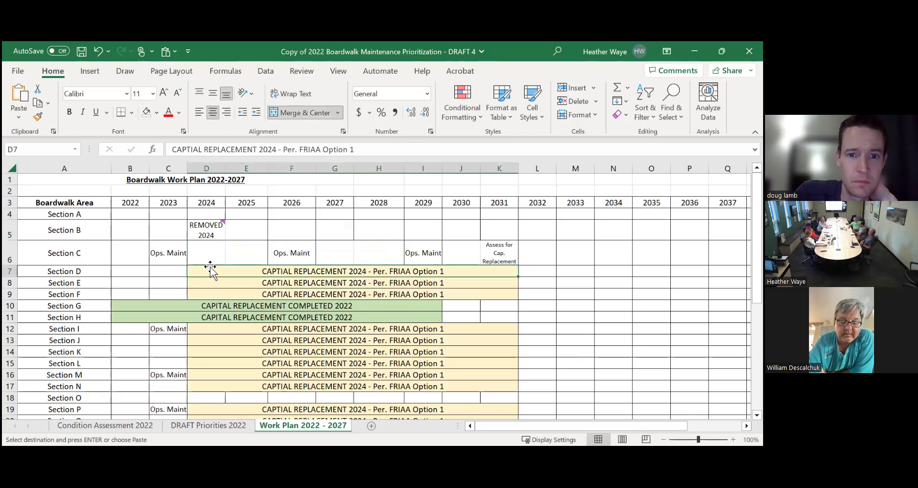
pyautogui.click(209, 283)
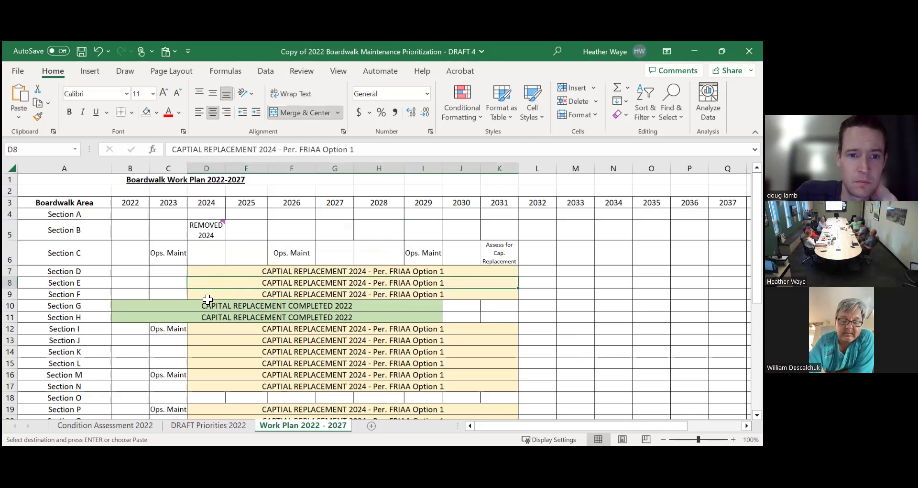
pyautogui.click(209, 304)
pyautogui.click(208, 293)
pyautogui.click(208, 285)
pyautogui.click(208, 271)
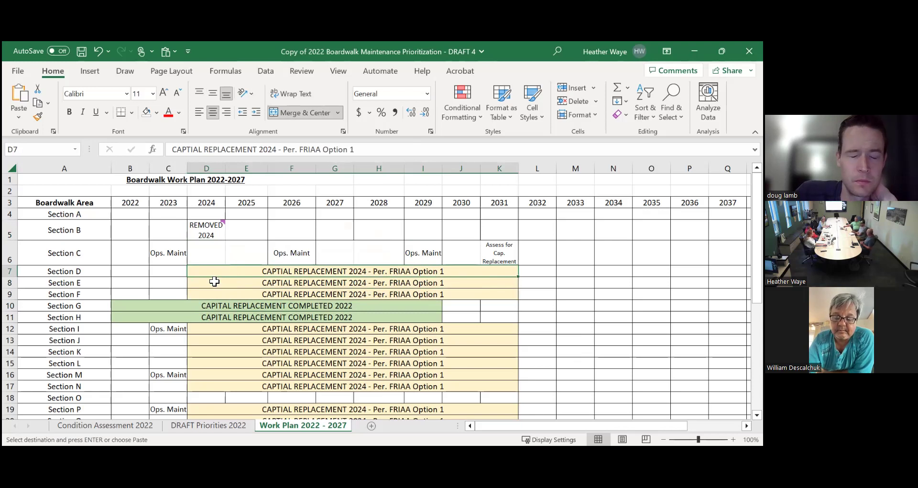
pyautogui.scroll(-3, 206, 268)
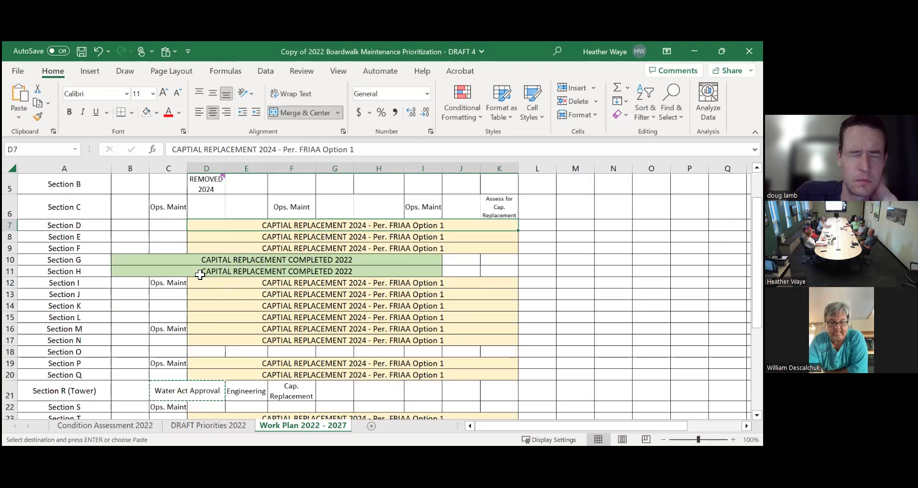
pyautogui.scroll(2, 200, 274)
pyautogui.scroll(2, 200, 275)
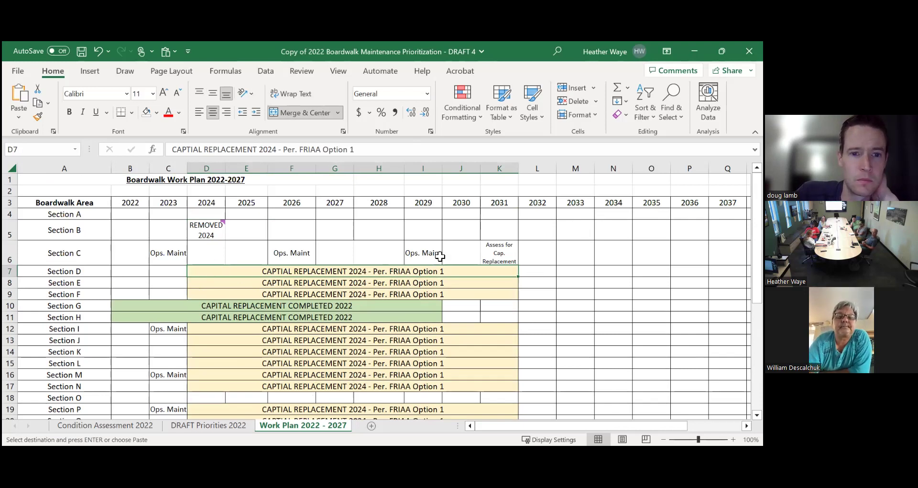
pyautogui.click(533, 273)
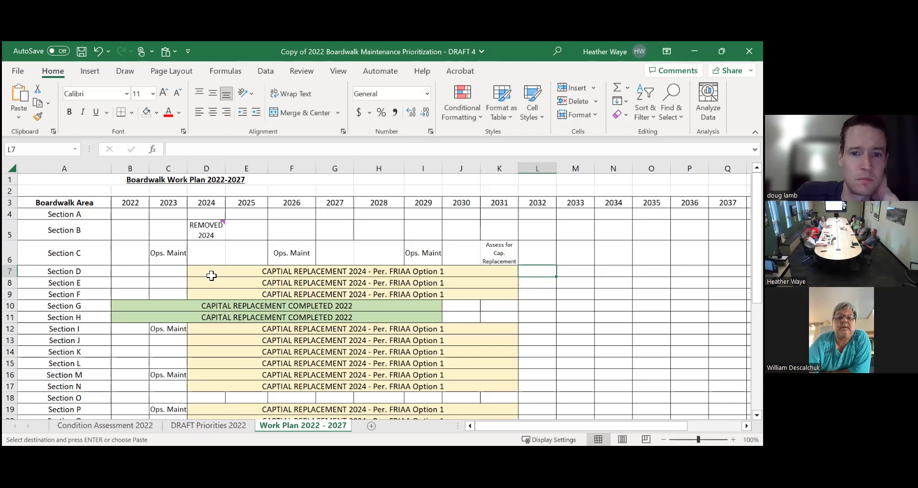
pyautogui.scroll(-5, 210, 276)
pyautogui.scroll(-2, 210, 276)
pyautogui.scroll(2, 209, 276)
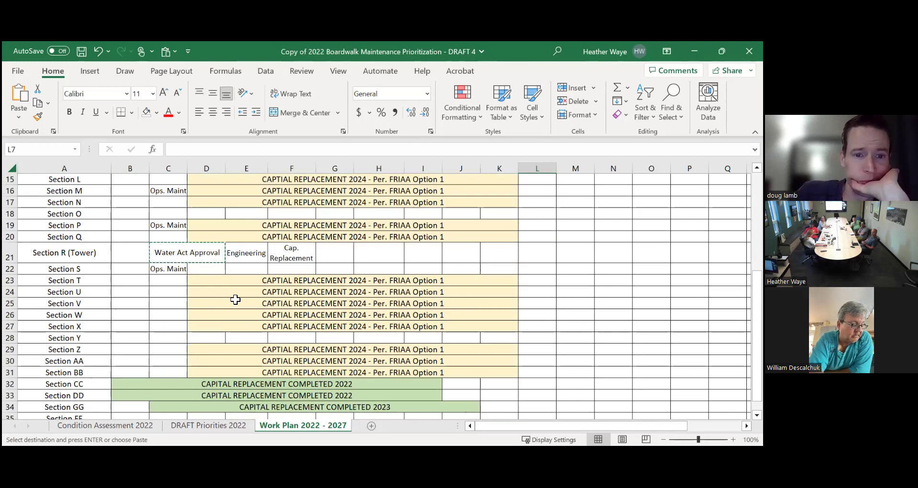
pyautogui.scroll(3, 222, 365)
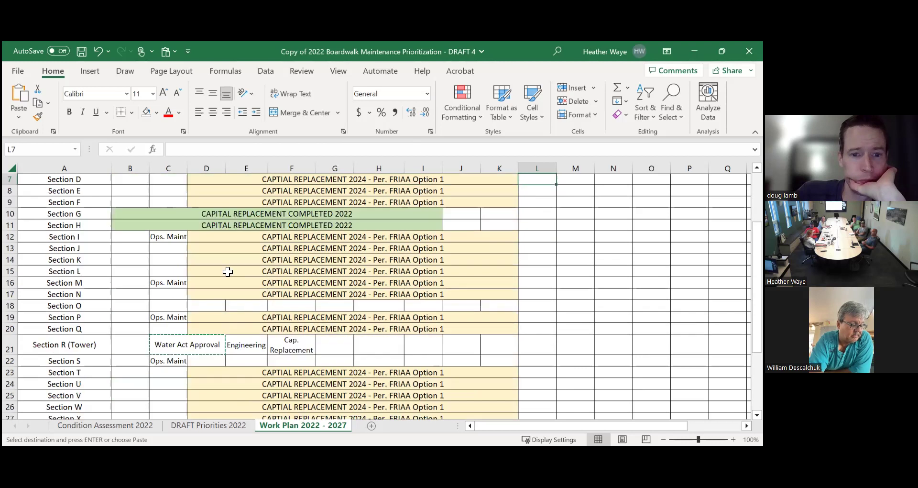
pyautogui.scroll(2, 227, 271)
pyautogui.scroll(-6, 227, 271)
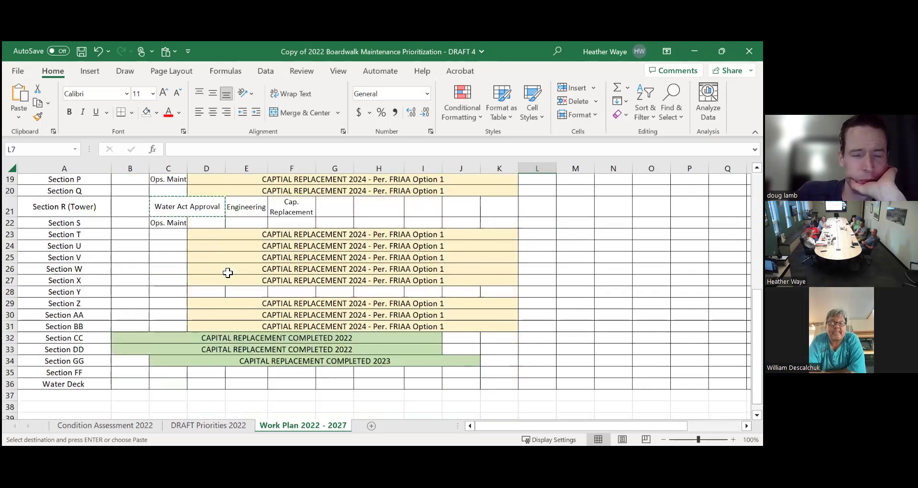
# Step: Review the work plan entries of Sections A to S and cancel the pending copy of the Water Act Approval entry
pyautogui.scroll(5, 227, 272)
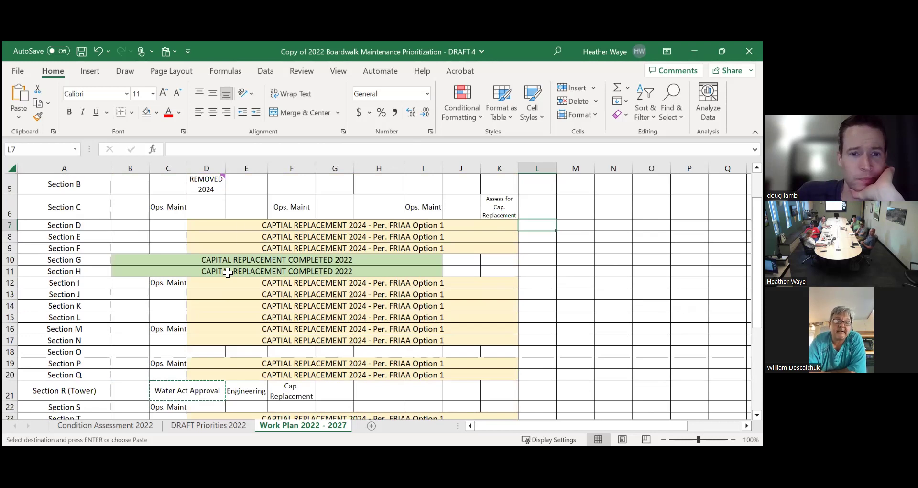
pyautogui.click(206, 225)
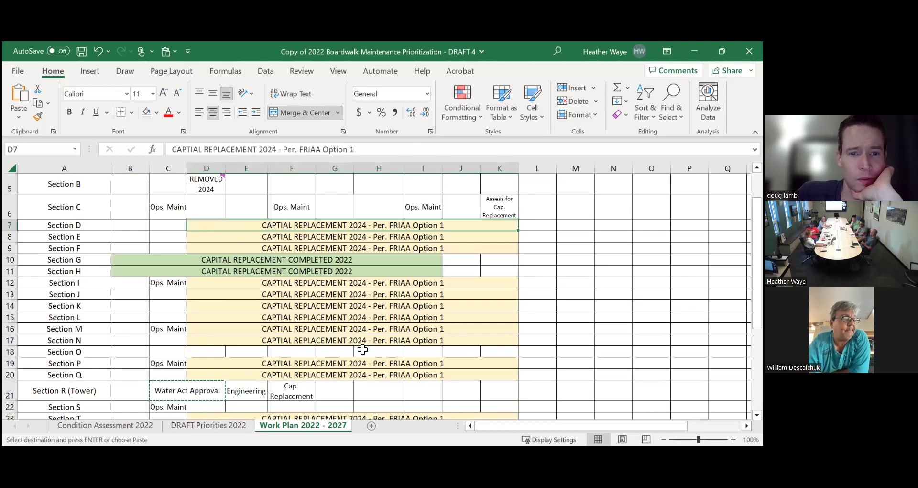
pyautogui.scroll(2, 431, 281)
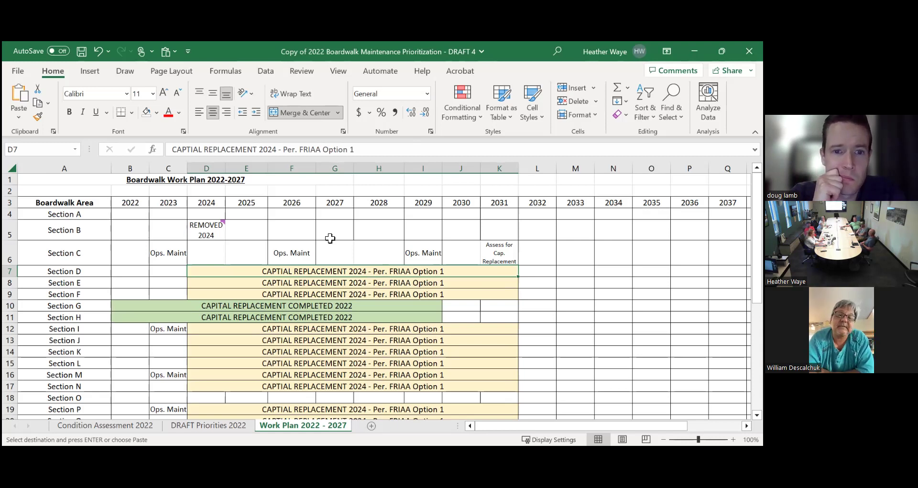
pyautogui.scroll(-1, 283, 237)
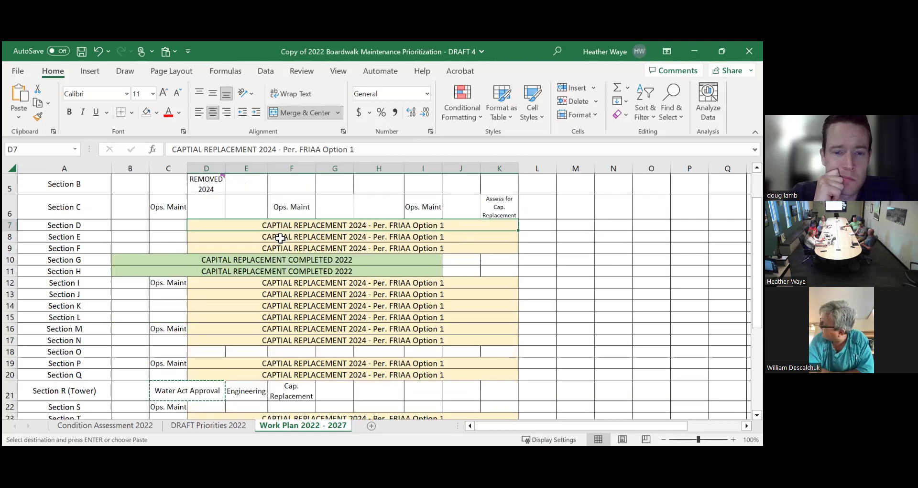
pyautogui.scroll(1, 281, 238)
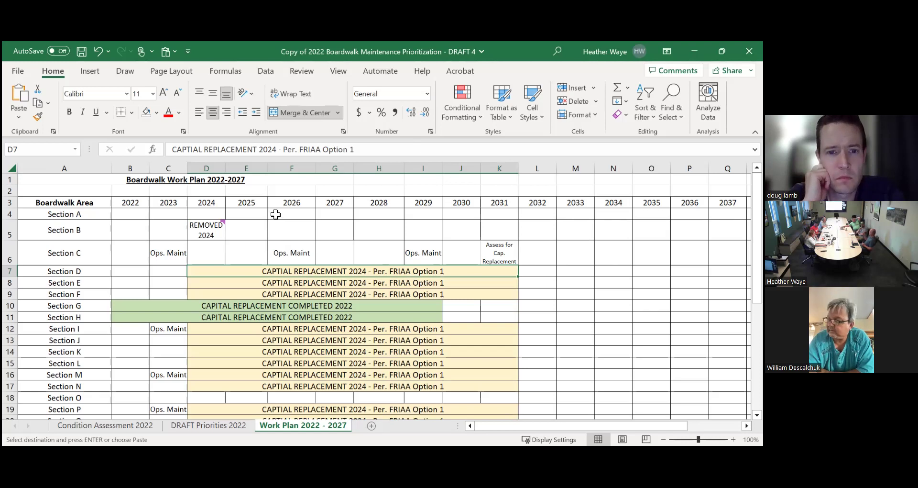
pyautogui.scroll(-2, 276, 215)
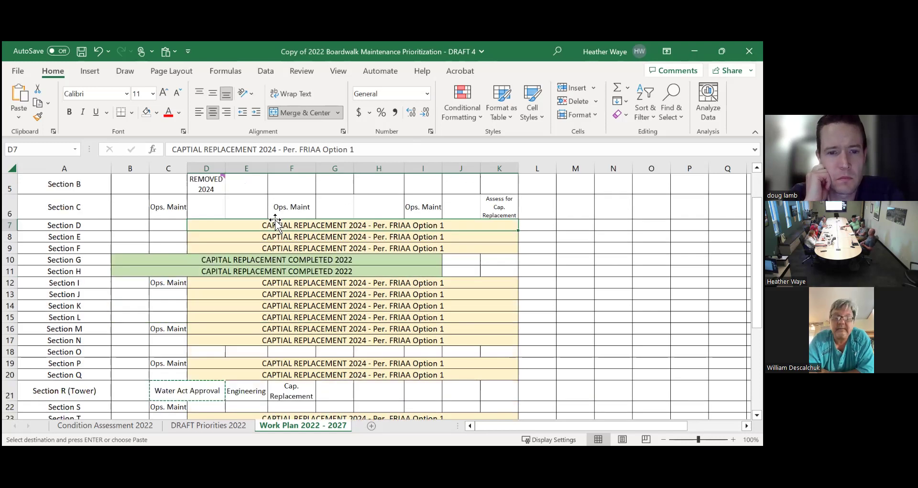
pyautogui.scroll(2, 276, 220)
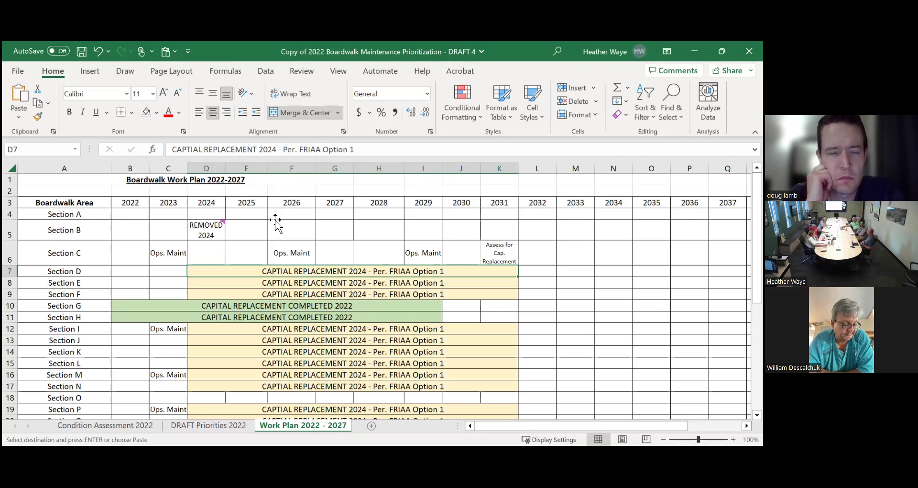
pyautogui.click(300, 237)
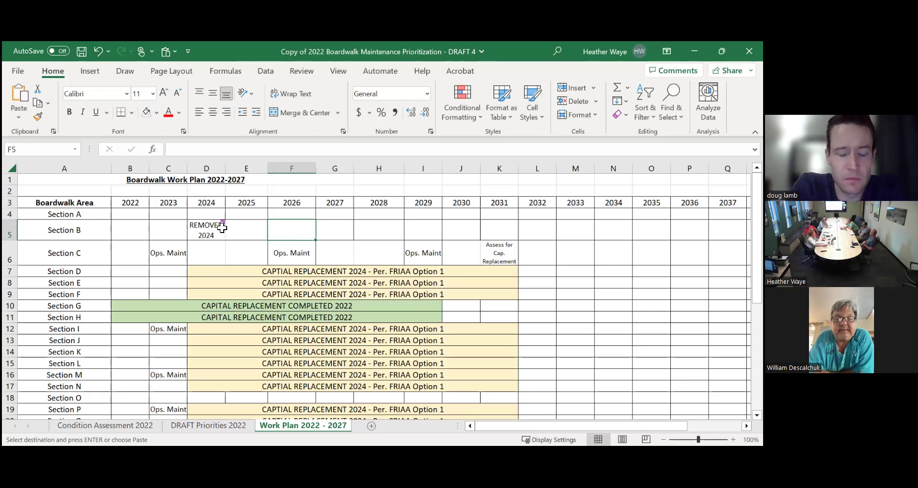
pyautogui.press('Escape')
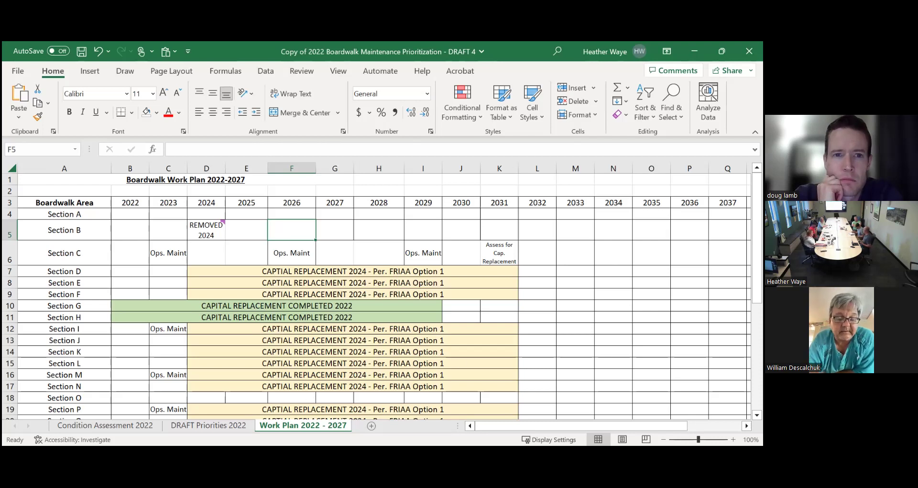
# Step: Look up Section A's current condition in the Condition Assessment 2022 sheet and return to the Work Plan 2022 - 2027 sheet
pyautogui.click(125, 215)
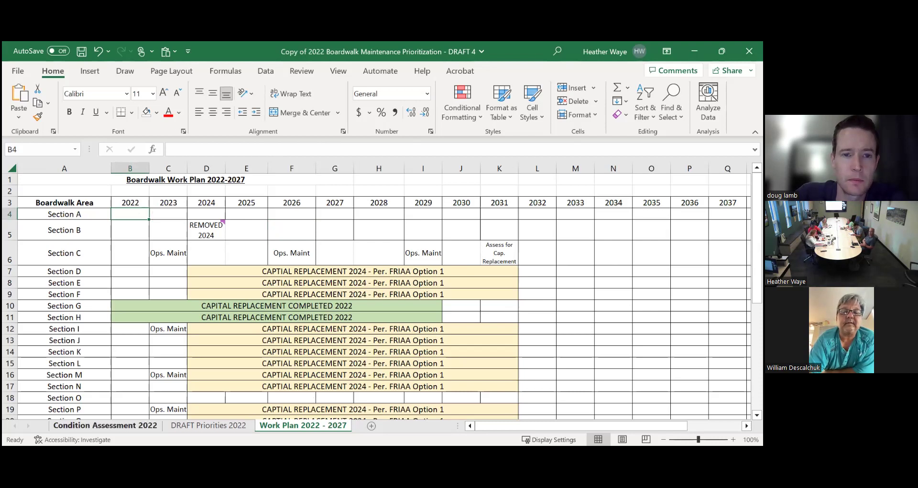
pyautogui.click(105, 425)
pyautogui.click(195, 198)
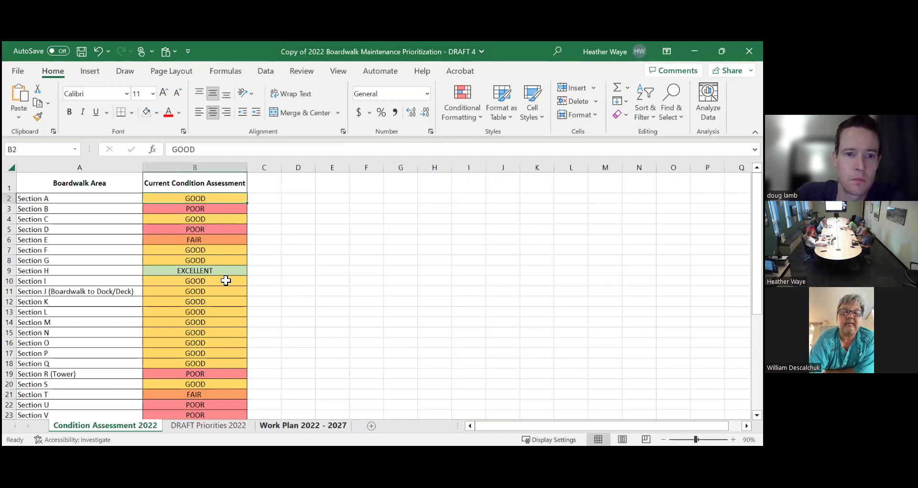
pyautogui.hotkey('ctrl', 'pagedown')
pyautogui.hotkey('ctrl', 'pagedown')
# Step: Examine Section C's Ops. Maint and Assess for Cap. Replacement years as a reference for scheduling Section A
pyautogui.click(299, 254)
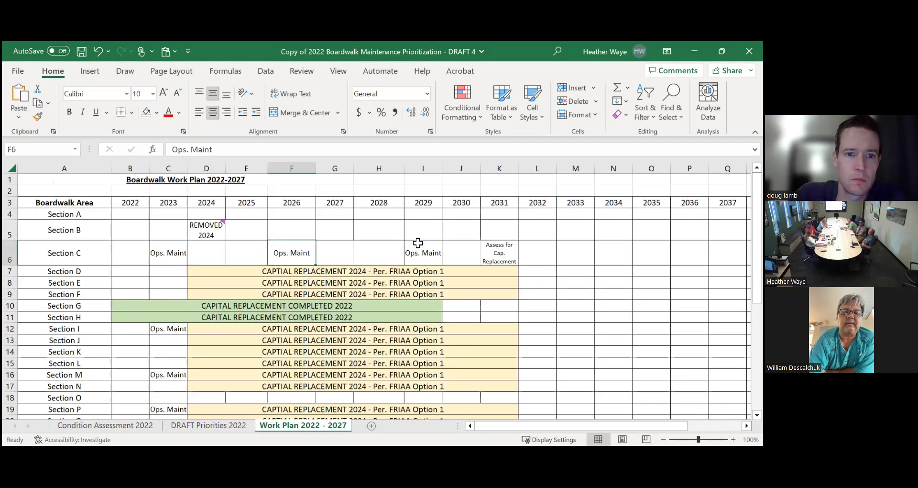
pyautogui.click(428, 254)
pyautogui.click(507, 250)
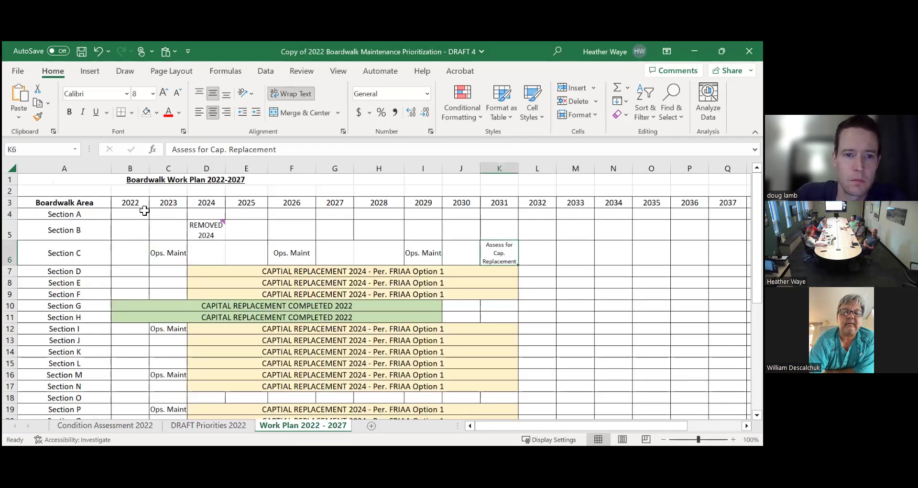
pyautogui.click(144, 212)
pyautogui.click(188, 206)
pyautogui.click(501, 252)
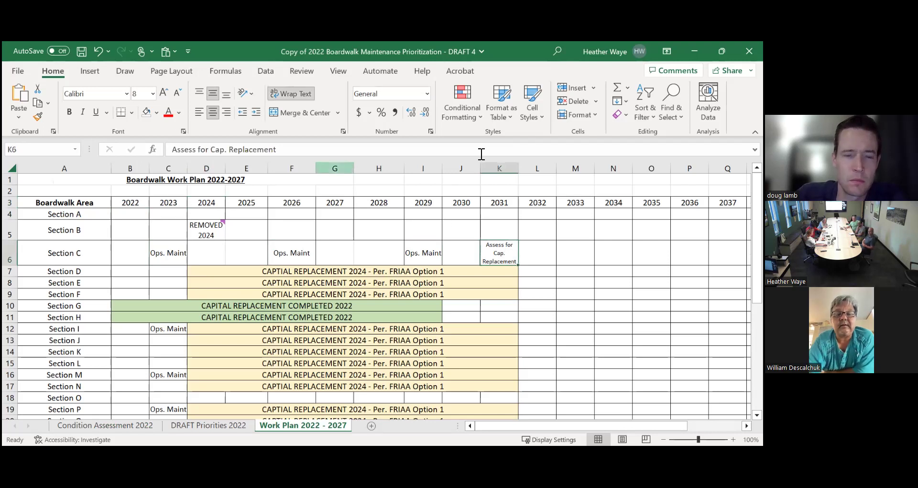
pyautogui.click(162, 256)
pyautogui.click(302, 271)
pyautogui.click(421, 261)
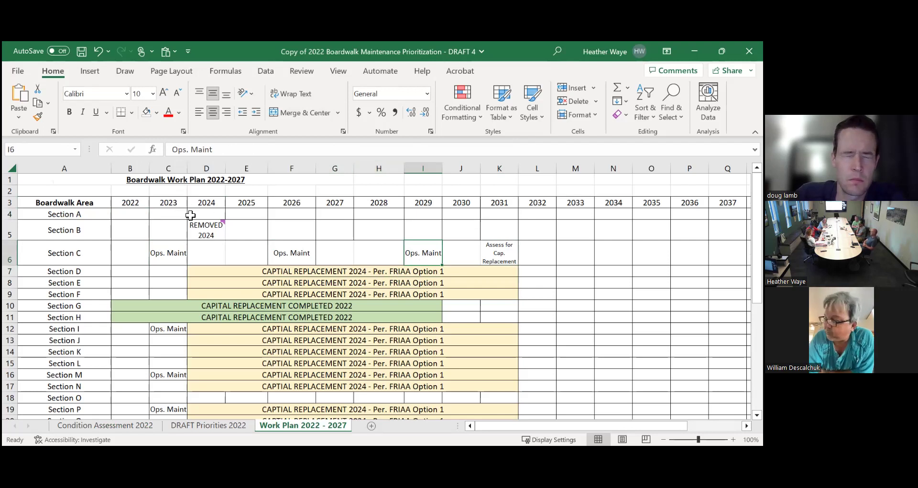
pyautogui.click(129, 217)
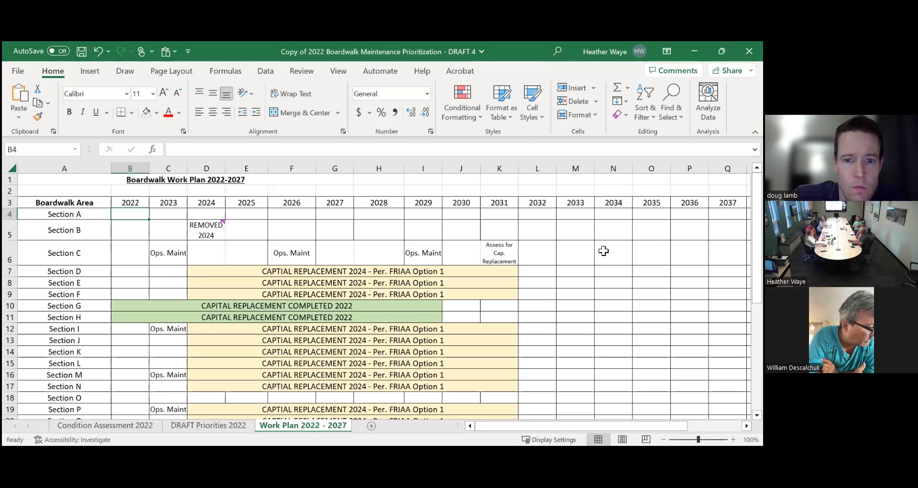
# Step: Copy Section C's 2023 Ops. Maint entry into Section A's 2024 cell
pyautogui.click(168, 251)
pyautogui.hotkey('ctrl', 'c')
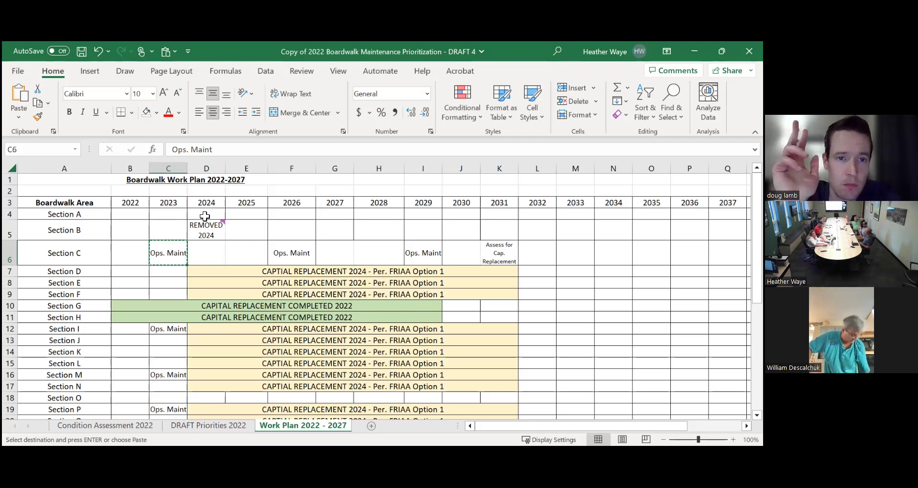
pyautogui.click(205, 216)
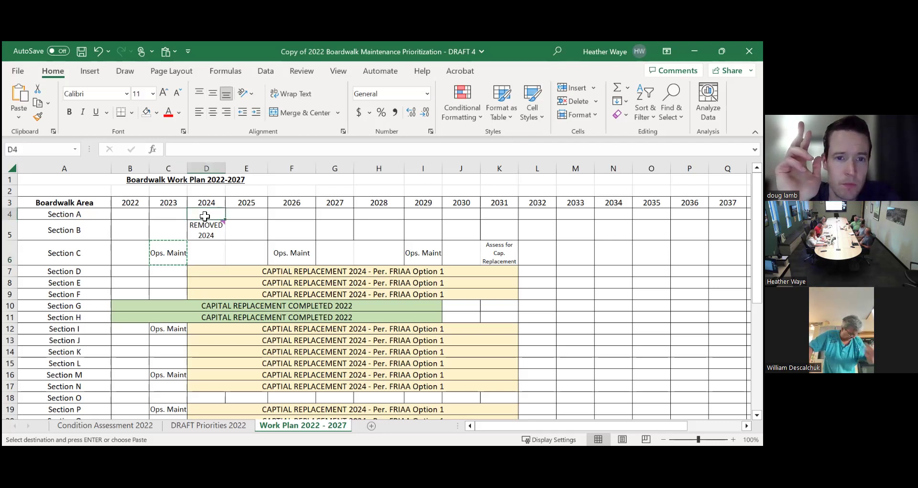
pyautogui.hotkey('ctrl', 'v')
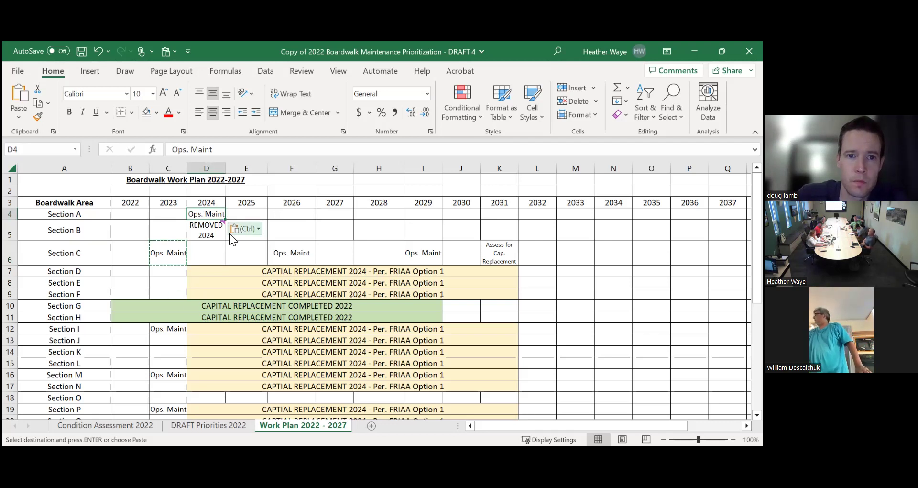
# Step: Enter Ops. Maint in Section O's 2025 cell, matching Section C's maintenance entry
pyautogui.scroll(-2, 230, 255)
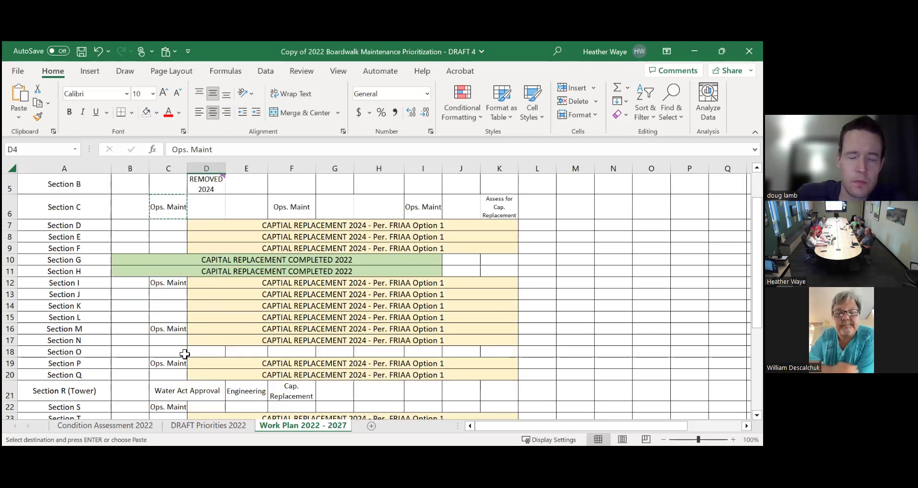
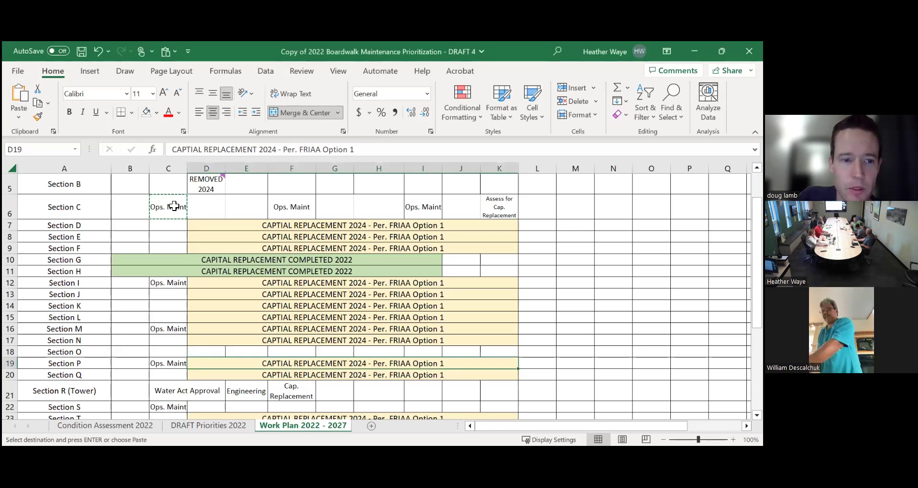
pyautogui.click(174, 206)
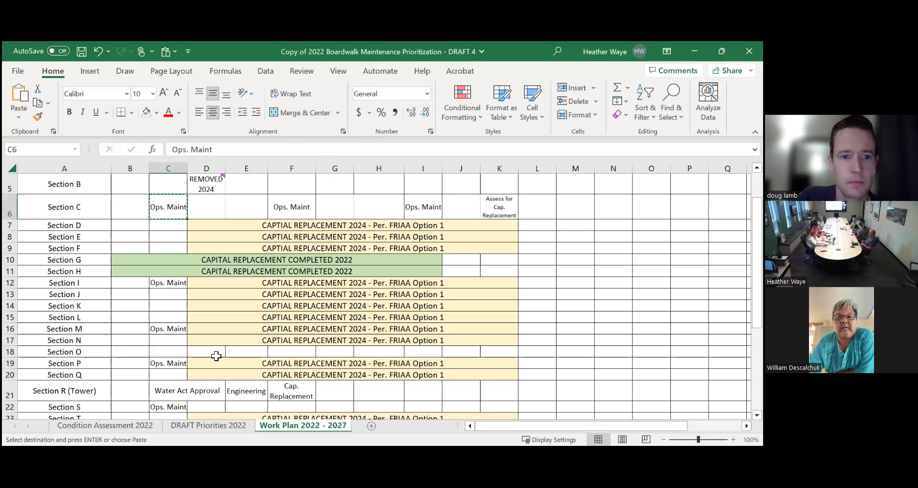
pyautogui.scroll(2, 216, 355)
pyautogui.scroll(-2, 215, 356)
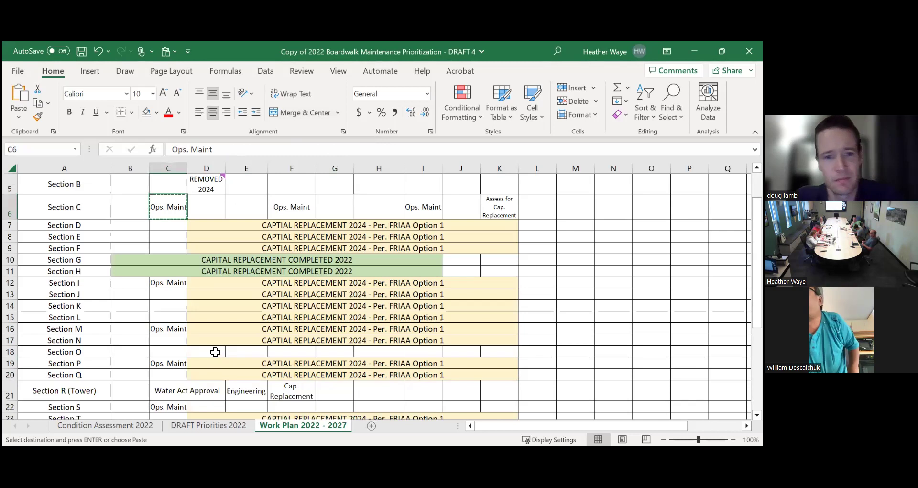
pyautogui.click(246, 362)
pyautogui.click(247, 353)
pyautogui.write('Ops. Maint')
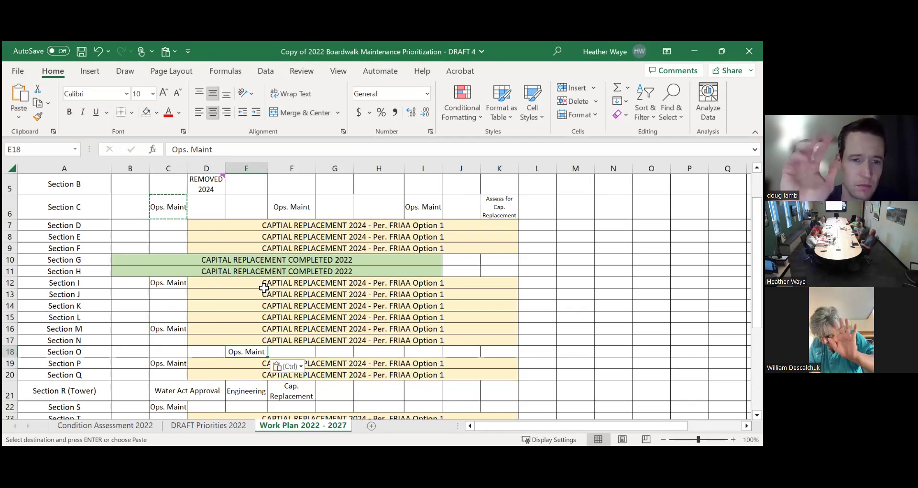
# Step: Check Section S's 2023 entry and the Option 1 priority table on page 26 of the FRIP application PDF in Edge
pyautogui.scroll(-2, 264, 287)
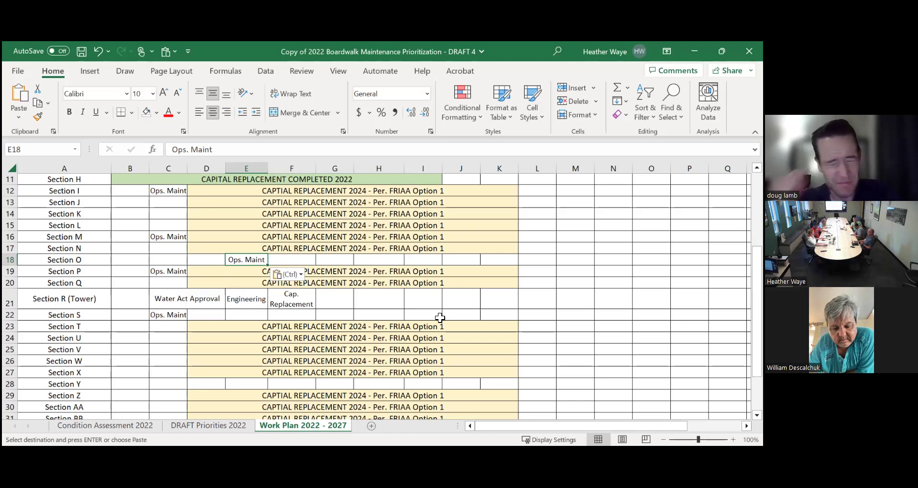
pyautogui.scroll(-1, 422, 258)
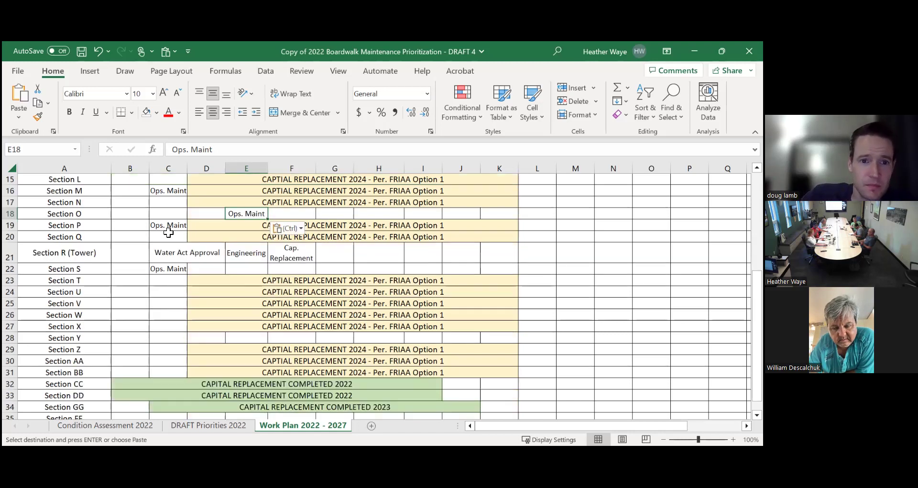
pyautogui.click(165, 268)
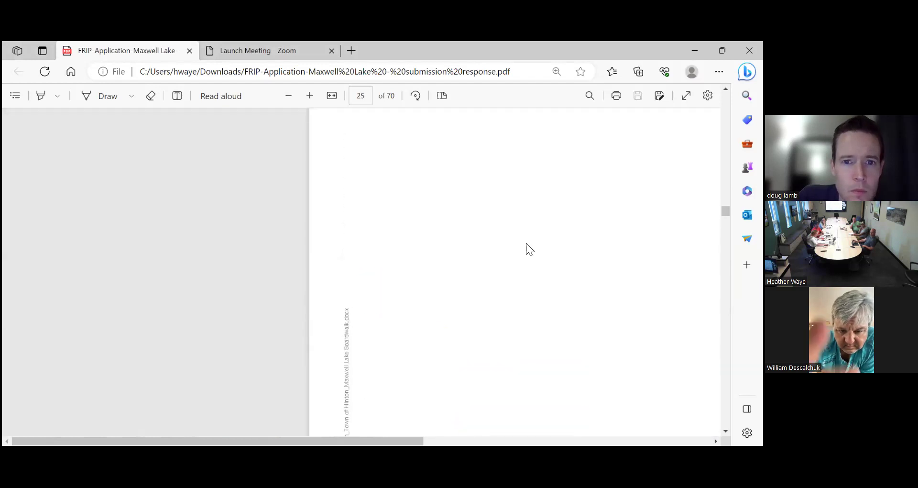
pyautogui.scroll(-2, 525, 244)
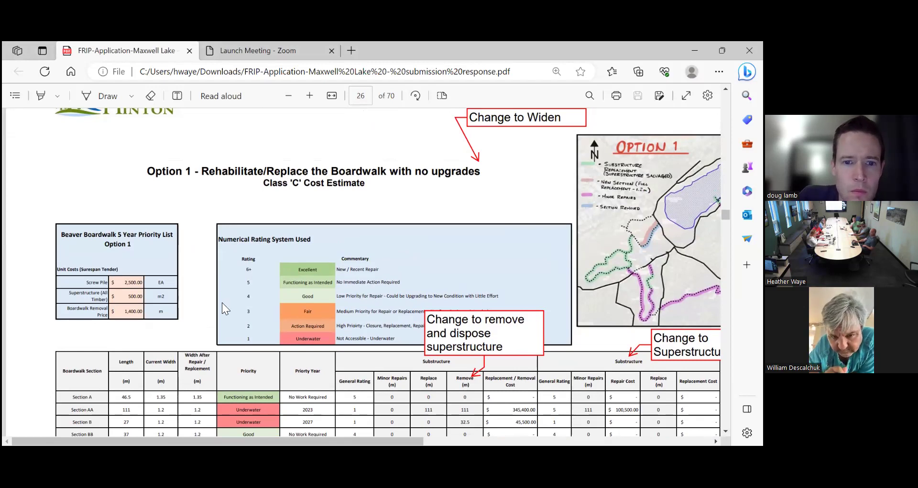
pyautogui.scroll(-3, 222, 302)
pyautogui.scroll(-2, 132, 302)
pyautogui.scroll(-2, 133, 302)
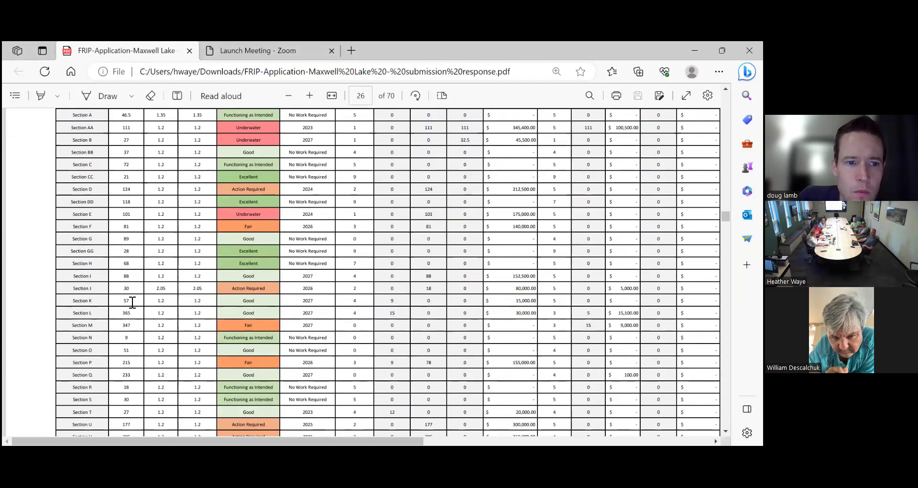
pyautogui.scroll(-2, 132, 302)
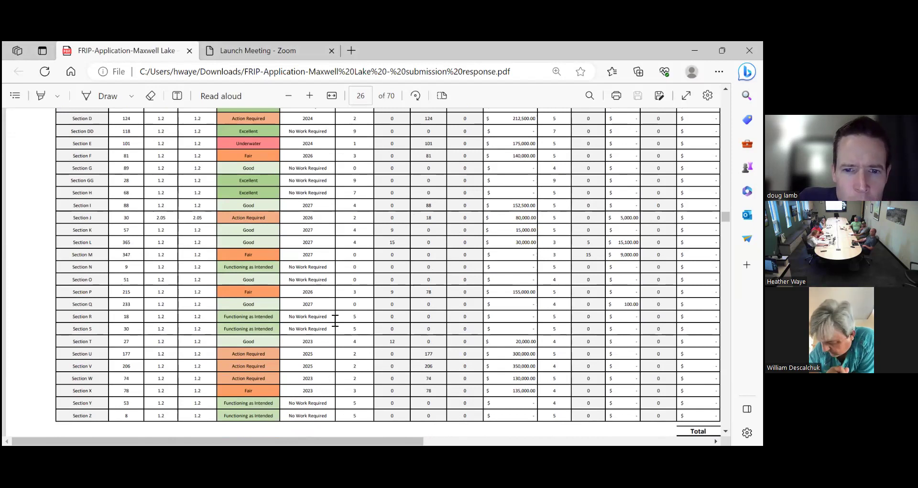
pyautogui.scroll(2, 335, 320)
pyautogui.scroll(7, 335, 320)
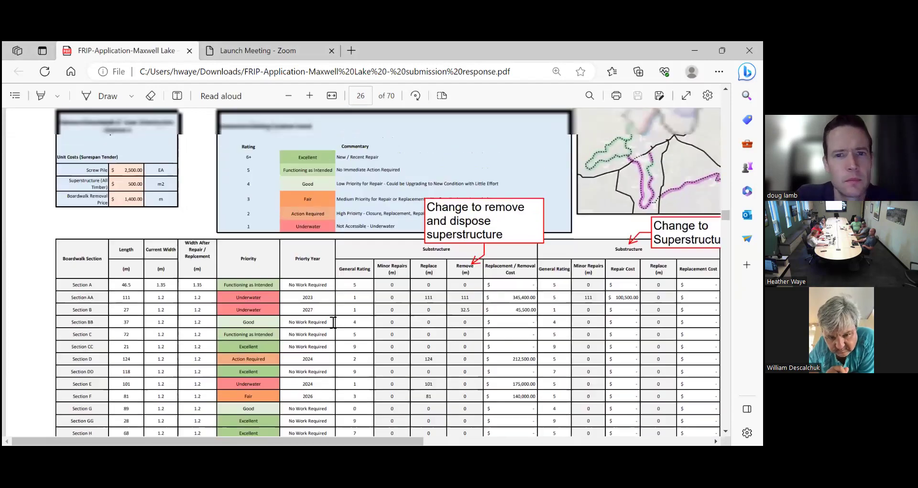
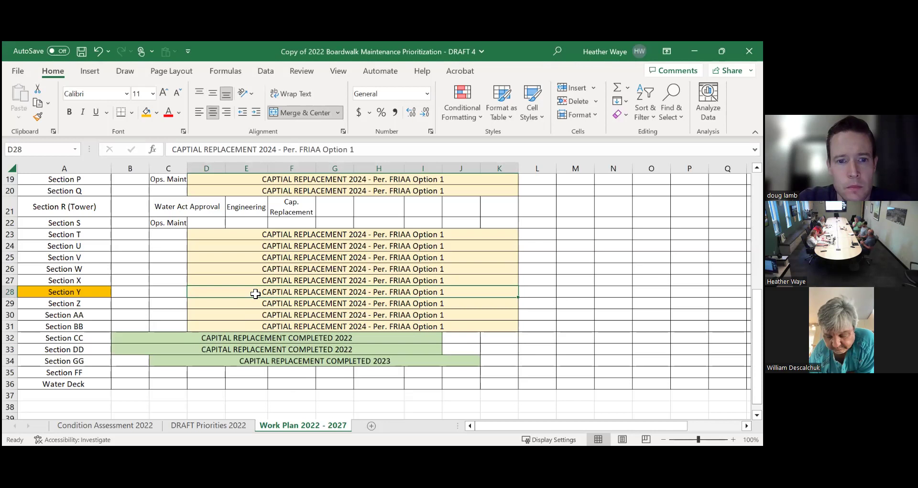
# Step: Add the comment "Add to option 1 of FRIAA grant" to the Section Y name cell
pyautogui.click(108, 293)
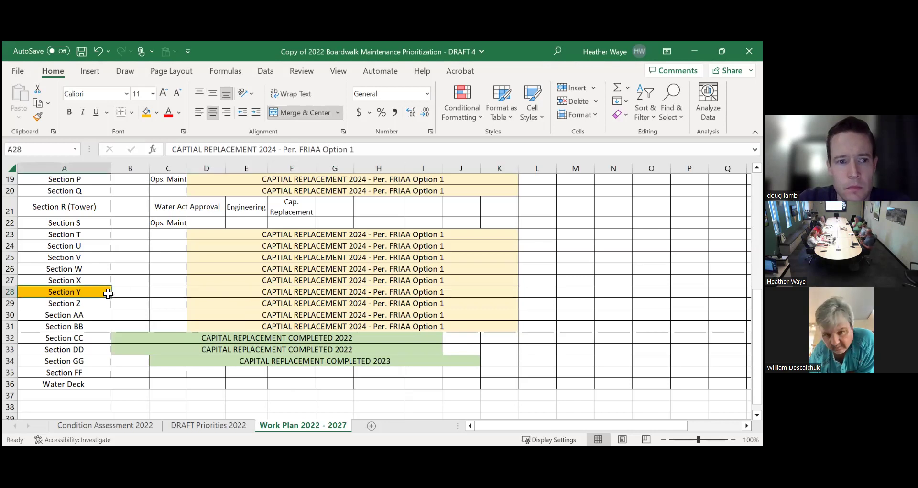
pyautogui.hotkey('shift', 'F10')
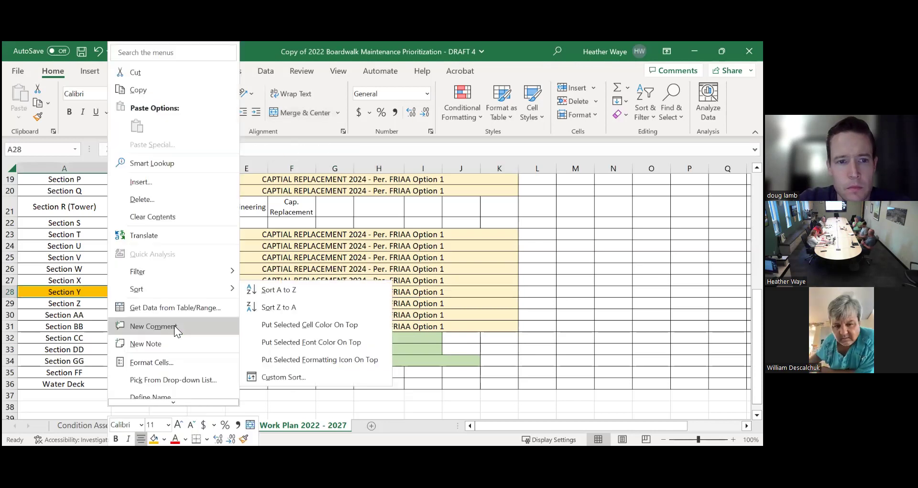
pyautogui.click(175, 326)
pyautogui.write('Add to option 1 of')
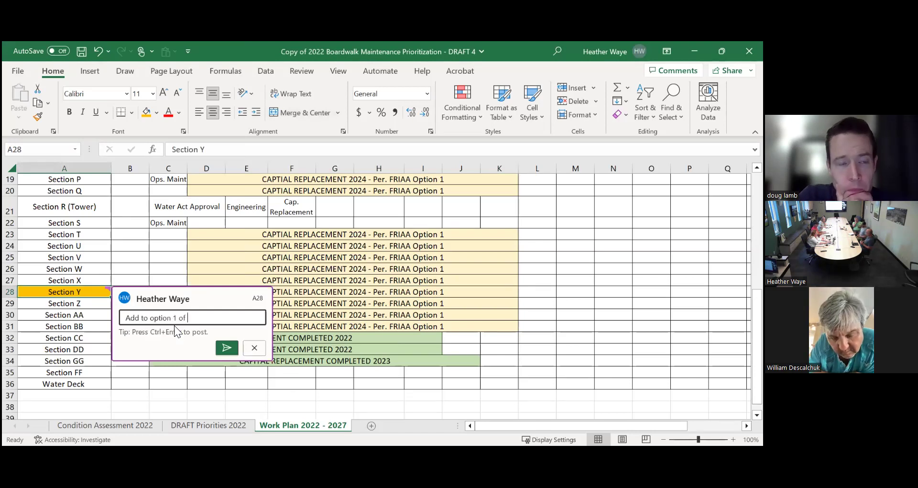
pyautogui.write(' FRIAA')
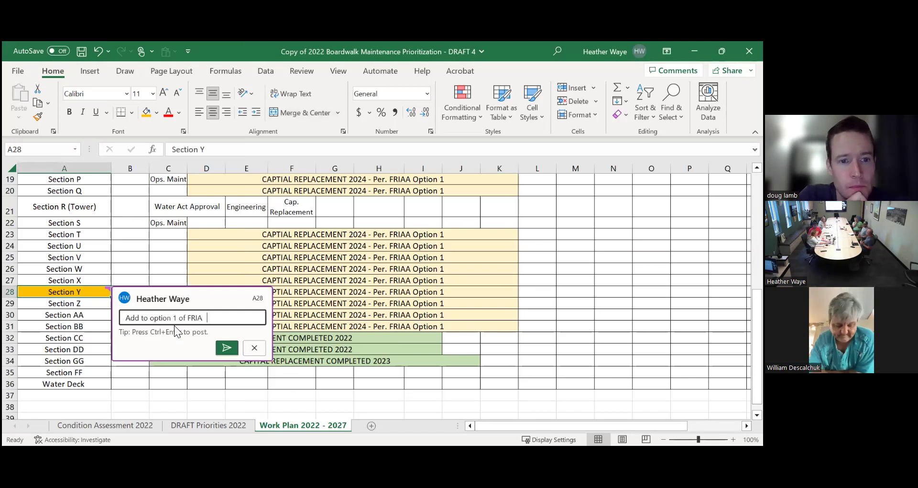
pyautogui.press('BackSpace')
pyautogui.write('A grant')
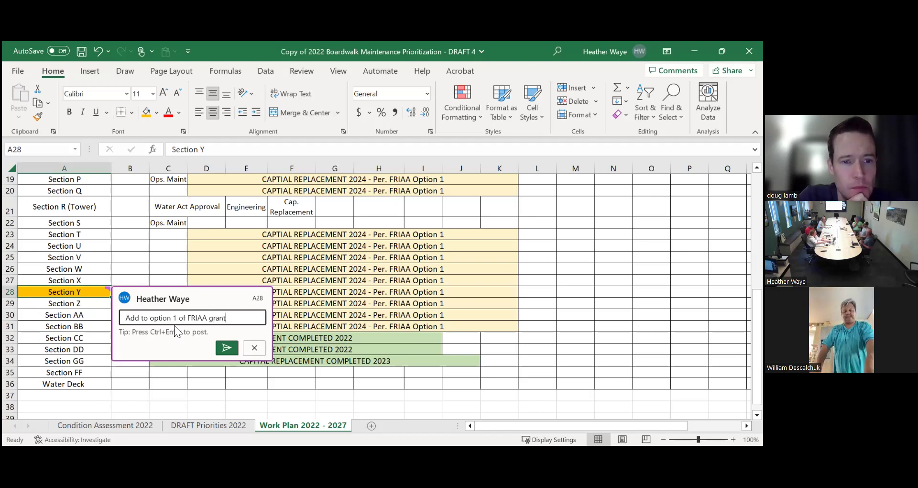
pyautogui.press('Return')
pyautogui.press('BackSpace')
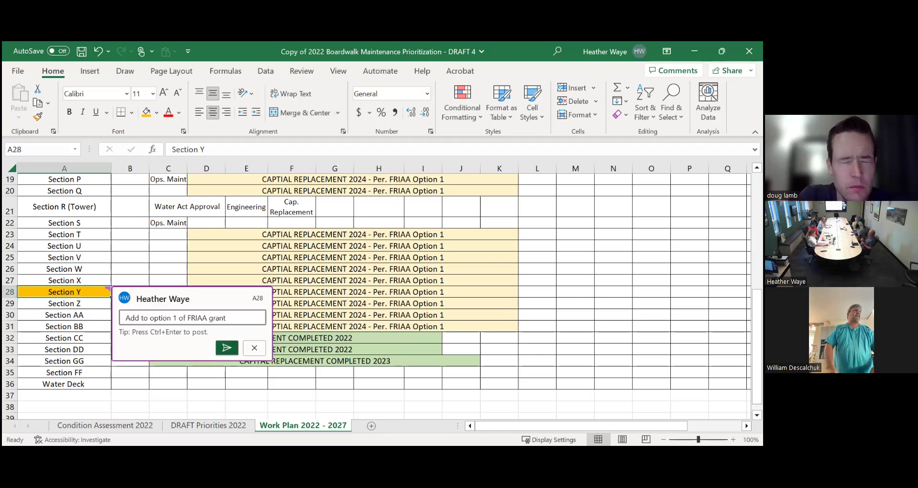
pyautogui.click(651, 291)
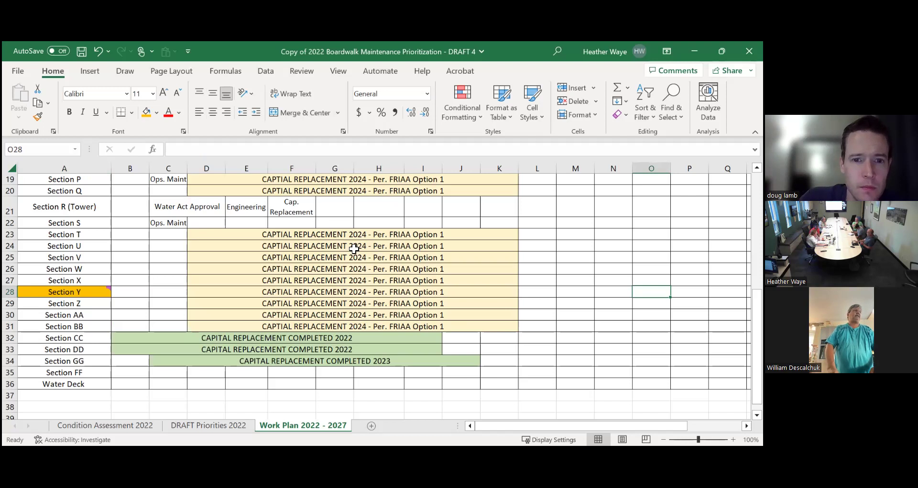
# Step: Copy Section GG's CAPITAL REPLACEMENT COMPLETED 2023 entry into Section FF's row, starting in the 2023 column
pyautogui.scroll(-1, 370, 282)
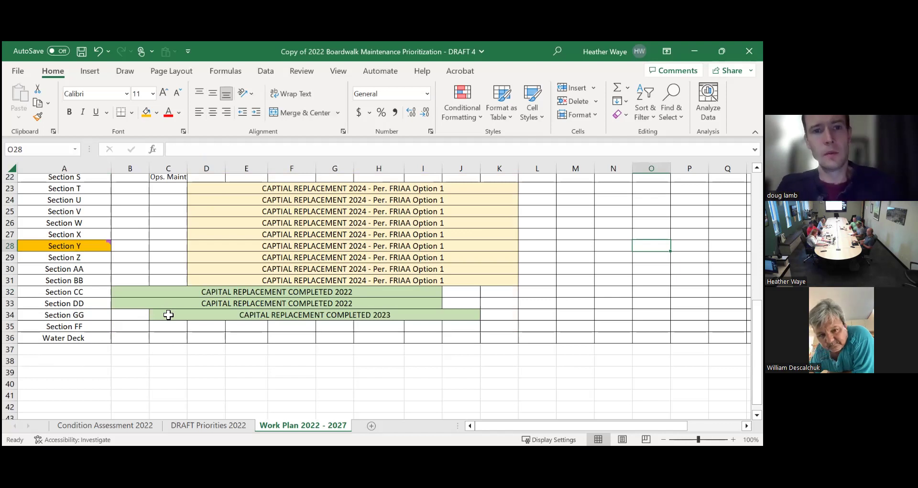
pyautogui.click(168, 315)
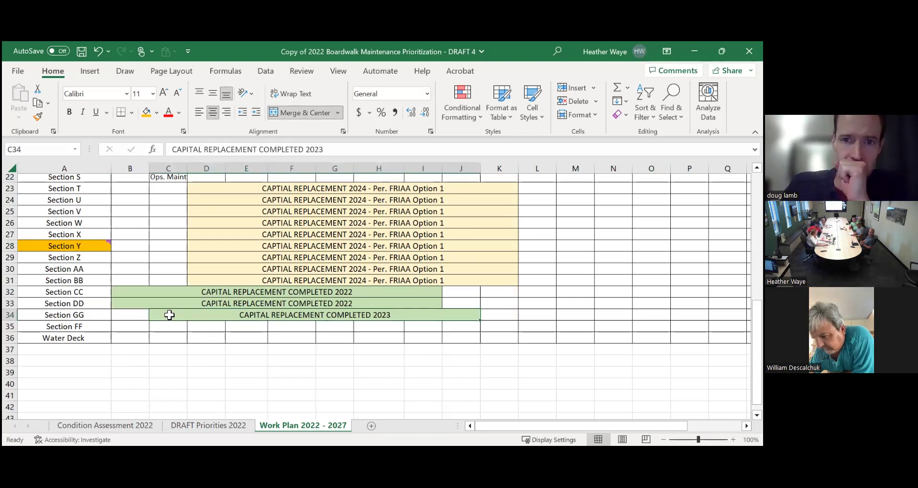
pyautogui.hotkey('ctrl', 'c')
pyautogui.click(167, 326)
pyautogui.hotkey('ctrl', 'v')
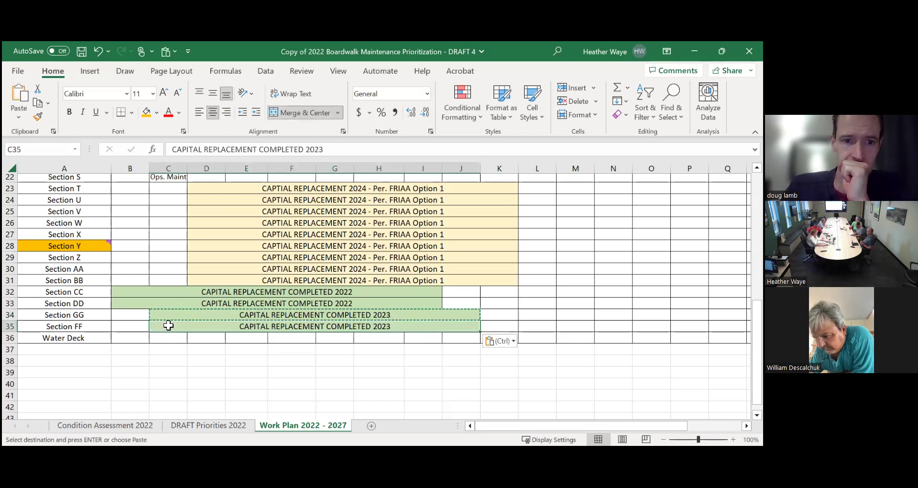
# Step: Clear the capital replacement text from Section GG's merged cell and remove its green fill
pyautogui.click(173, 315)
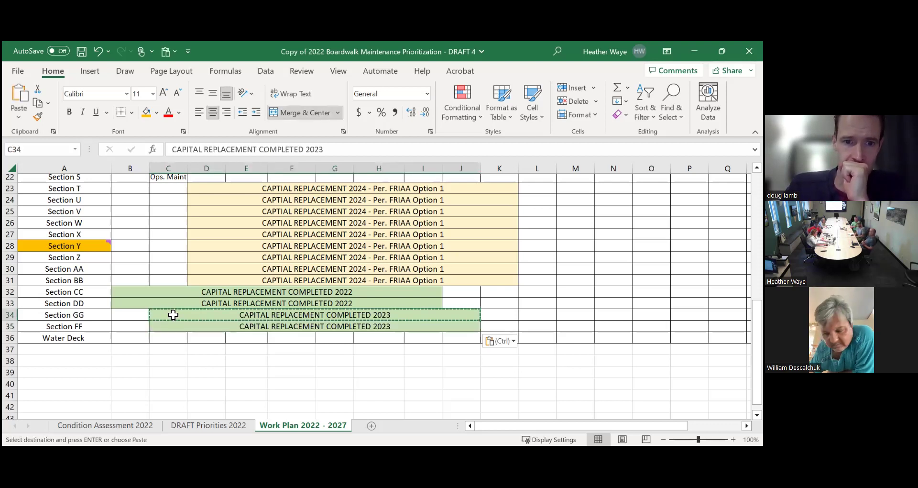
pyautogui.press('Delete')
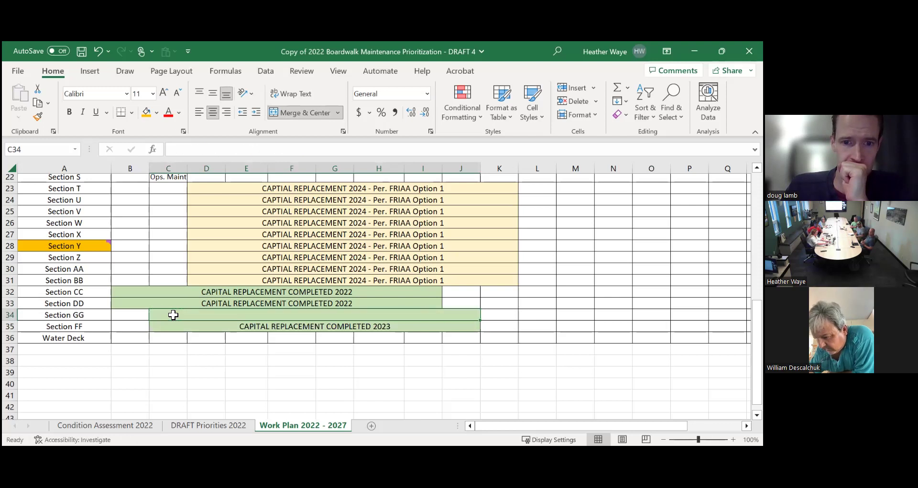
pyautogui.scroll(1, 173, 313)
pyautogui.scroll(-1, 172, 312)
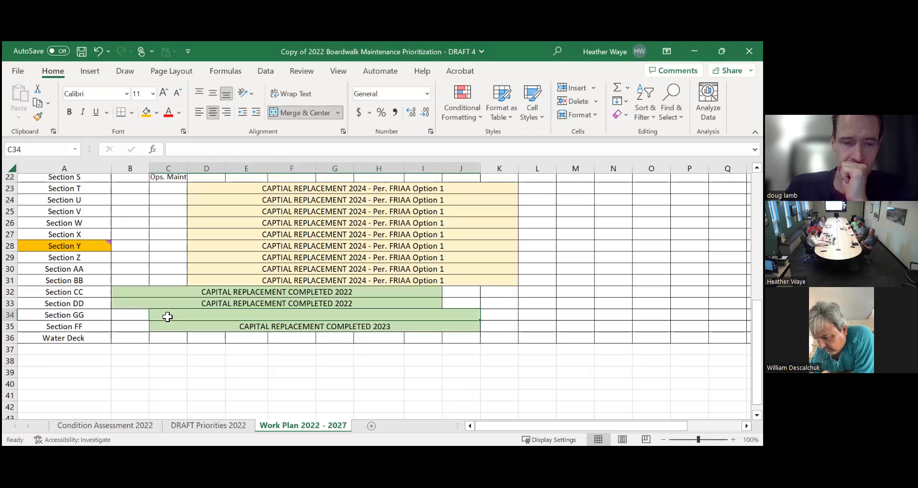
pyautogui.scroll(1, 254, 201)
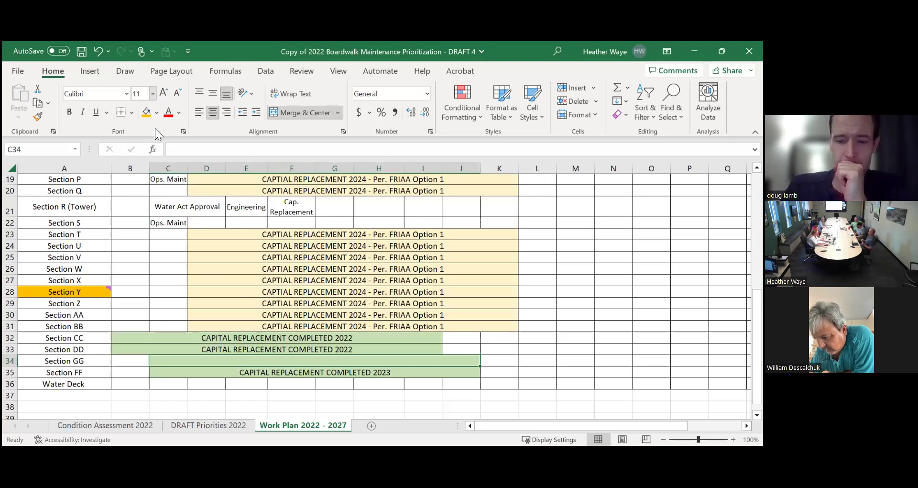
pyautogui.click(157, 112)
pyautogui.click(194, 373)
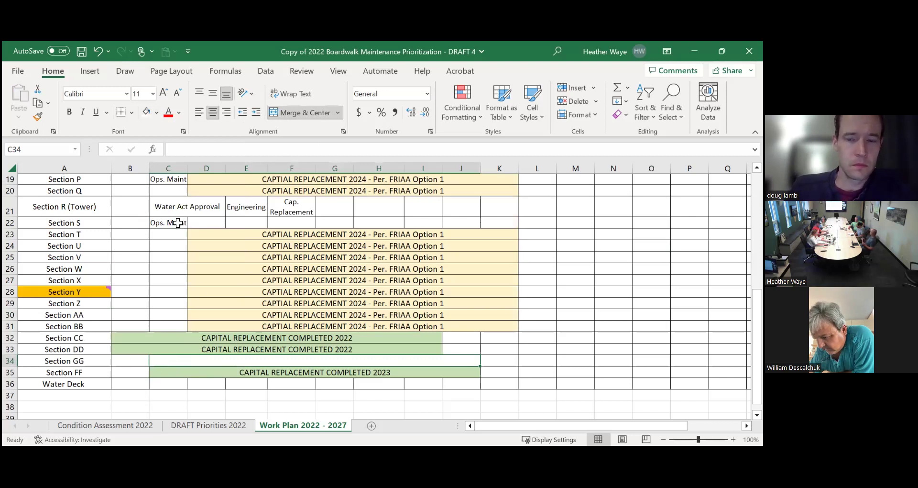
# Step: Unmerge Section GG's emptied cell range from 2023 to 2030 into individual year cells
pyautogui.click(172, 224)
pyautogui.hotkey('ctrl', 'c')
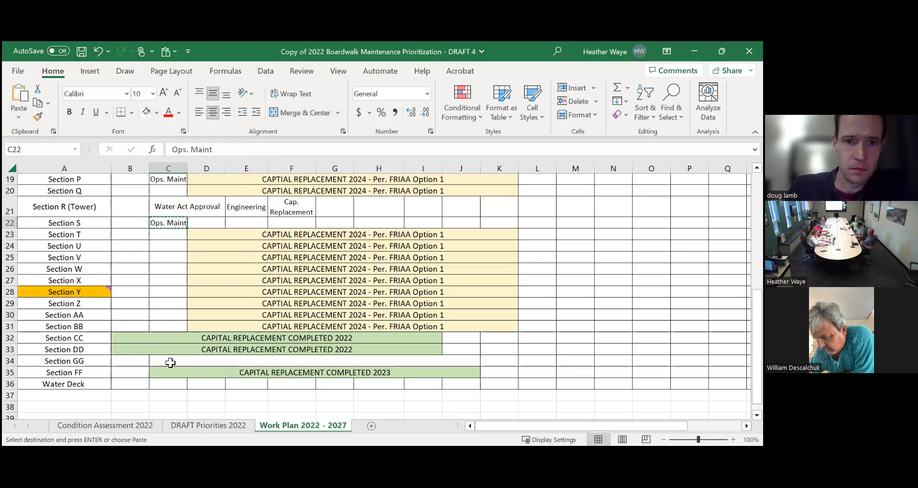
pyautogui.click(169, 364)
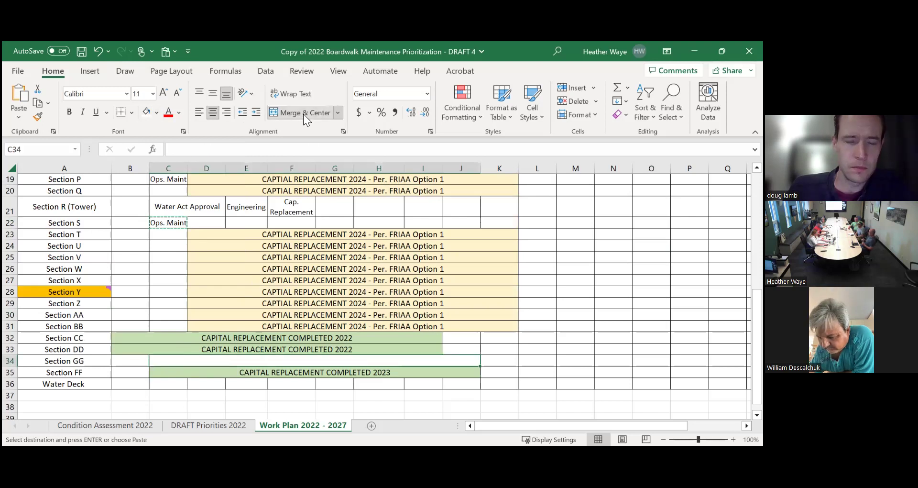
pyautogui.press('Escape')
pyautogui.click(175, 360)
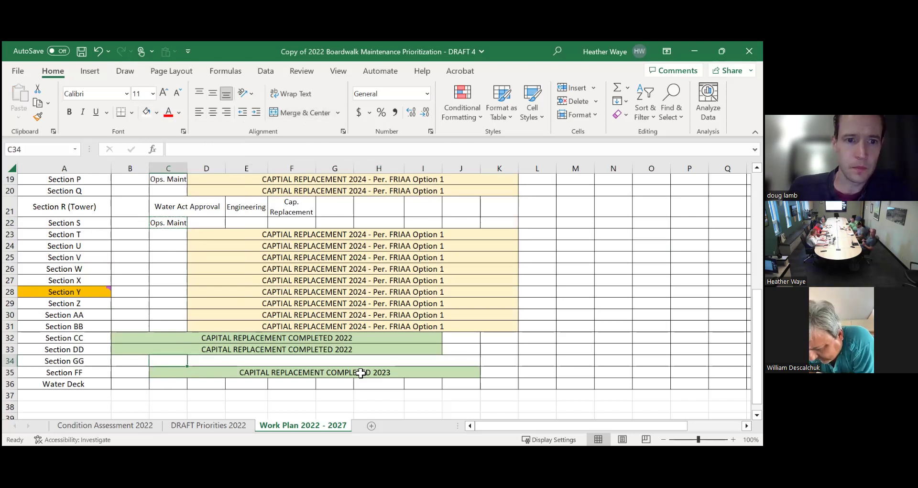
# Step: Copy Section S's 2023 Ops. Maint entry into Section GG's 2023 cell
pyautogui.click(160, 225)
pyautogui.hotkey('ctrl', 'c')
pyautogui.click(167, 363)
pyautogui.hotkey('ctrl', 'v')
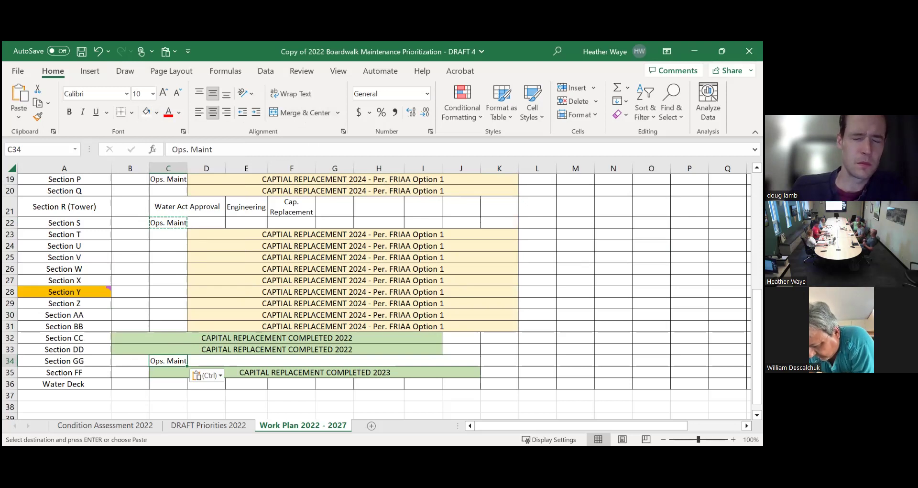
pyautogui.click(651, 326)
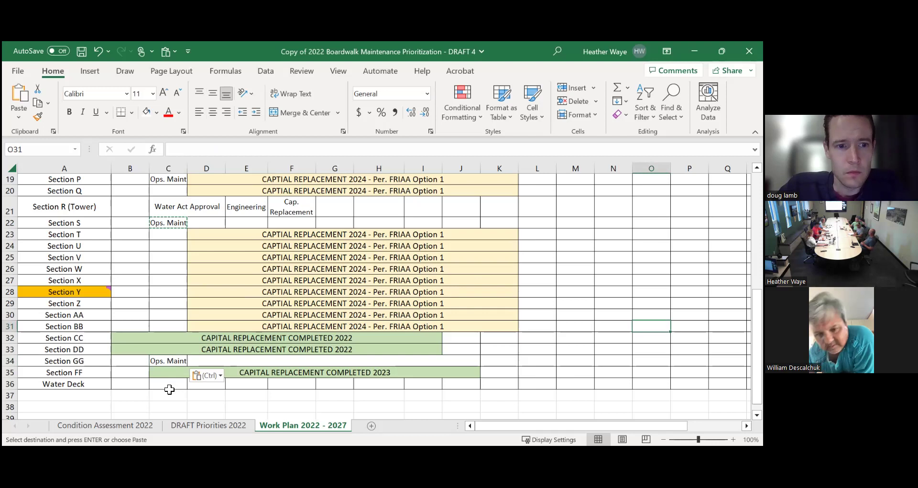
pyautogui.scroll(1, 199, 332)
pyautogui.scroll(-1, 198, 334)
pyautogui.scroll(-1, 199, 335)
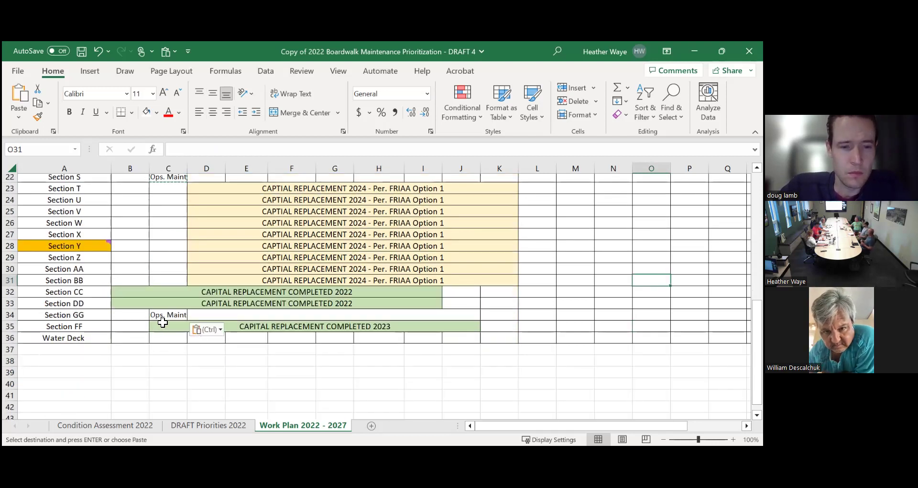
pyautogui.scroll(4, 162, 322)
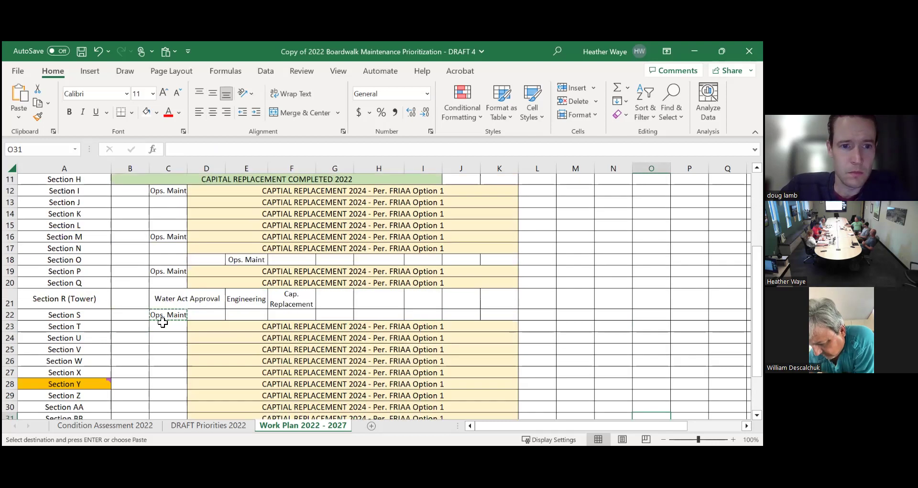
pyautogui.scroll(-6, 160, 320)
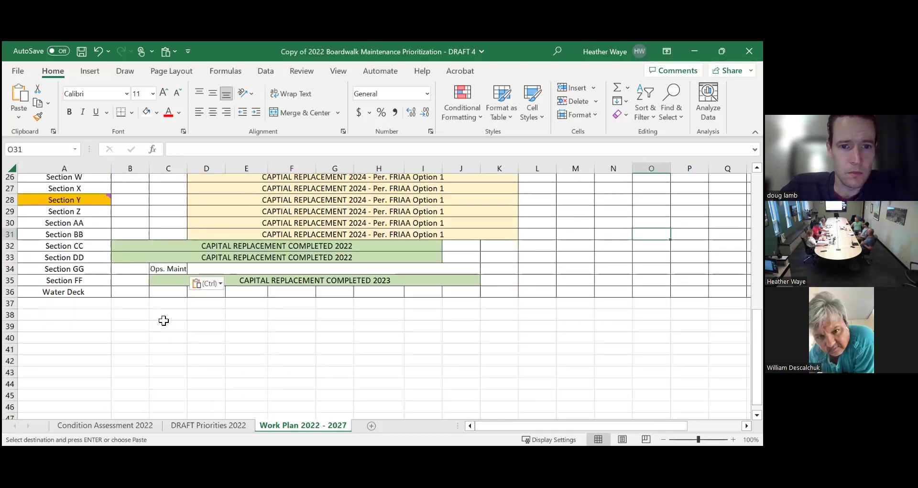
pyautogui.click(272, 358)
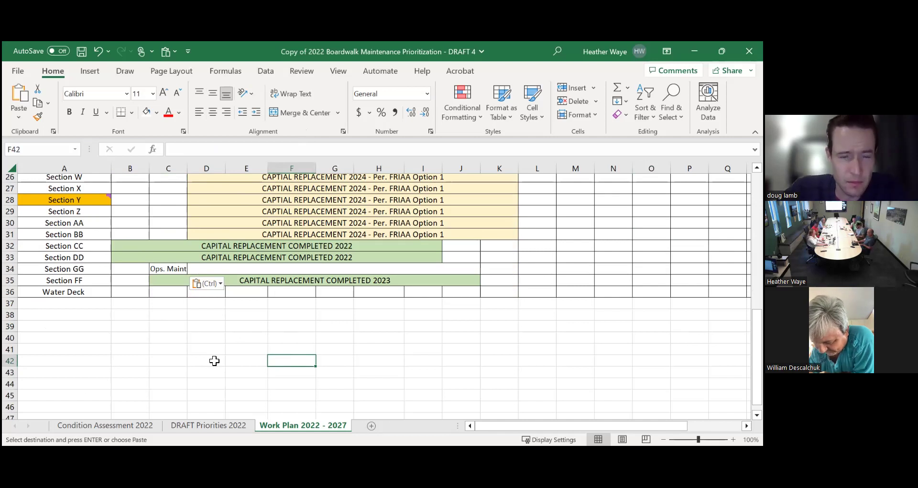
pyautogui.click(206, 314)
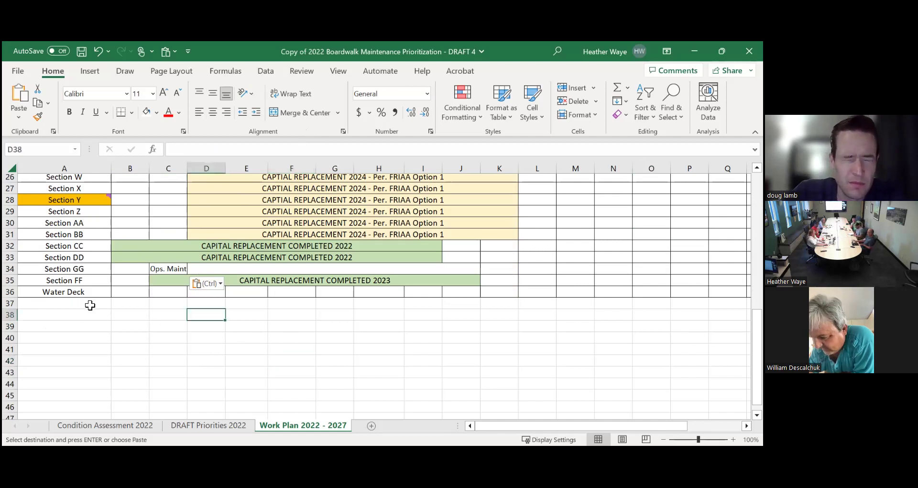
pyautogui.click(167, 382)
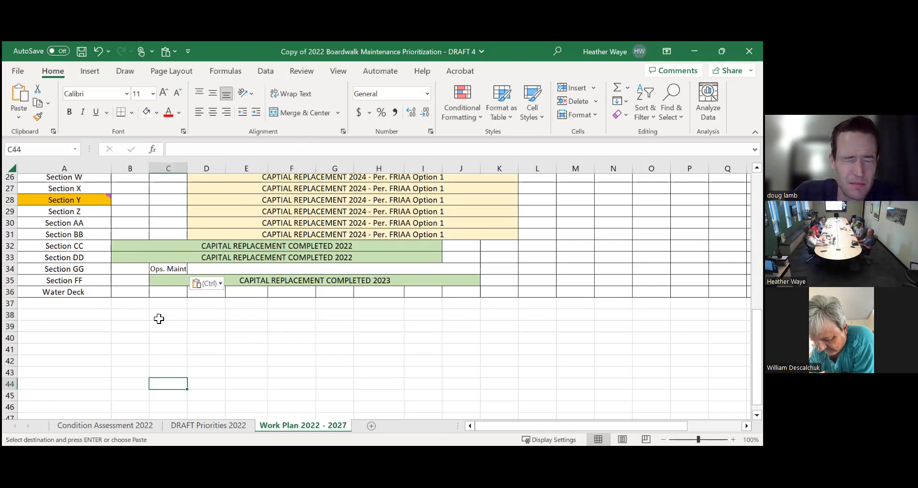
pyautogui.click(273, 358)
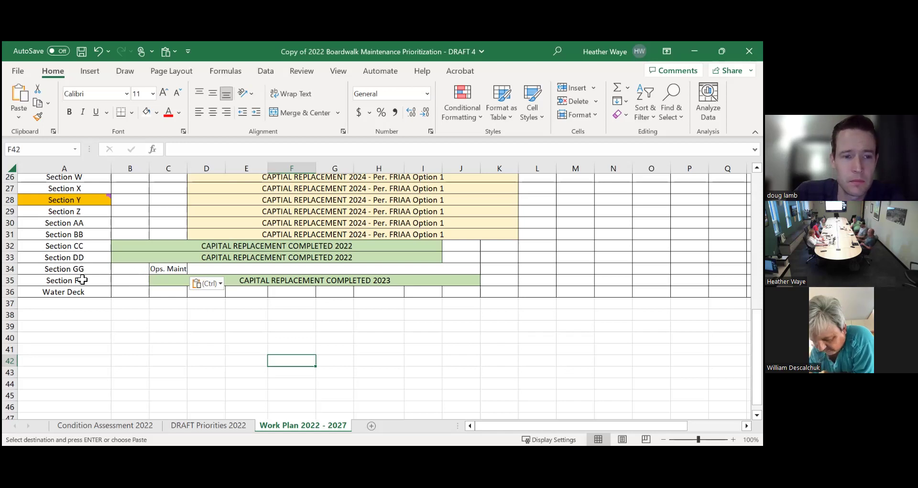
pyautogui.click(585, 372)
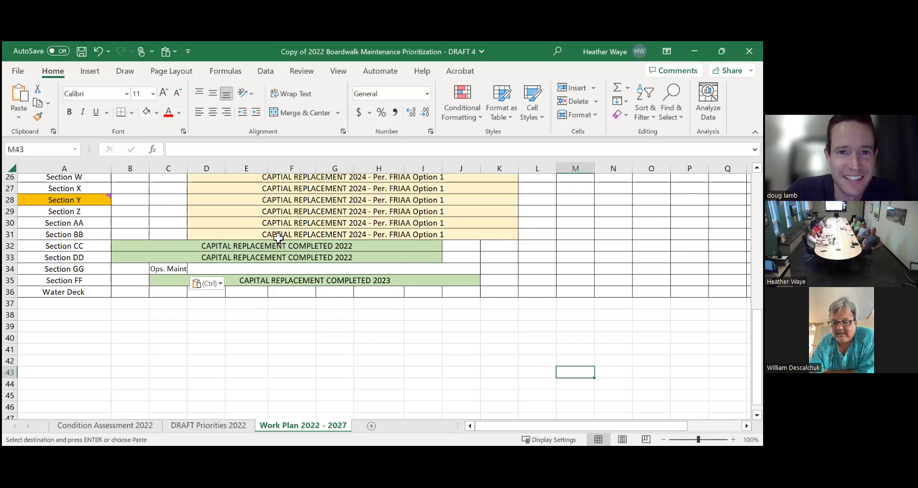
# Step: Review the work plan entries from Section A to Water Deck and check the DRAFT Priorities 2022 sheet for comparison
pyautogui.scroll(4, 158, 240)
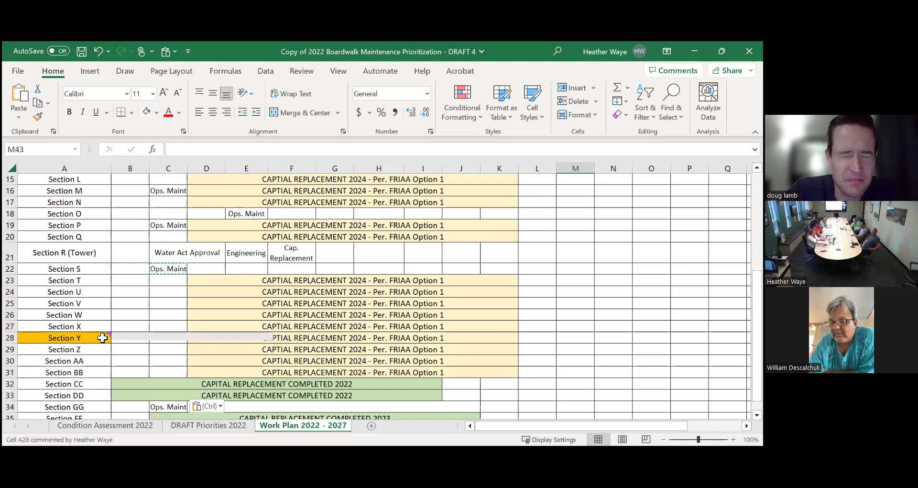
pyautogui.scroll(1, 373, 255)
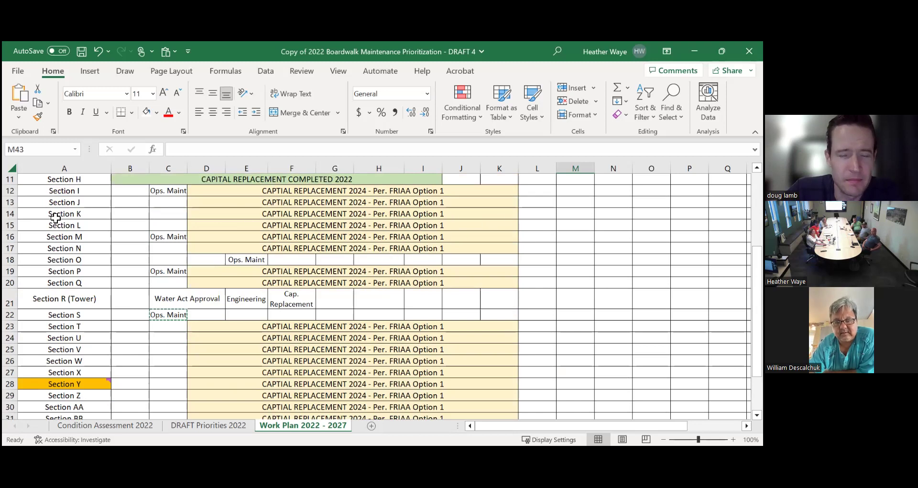
pyautogui.scroll(4, 226, 246)
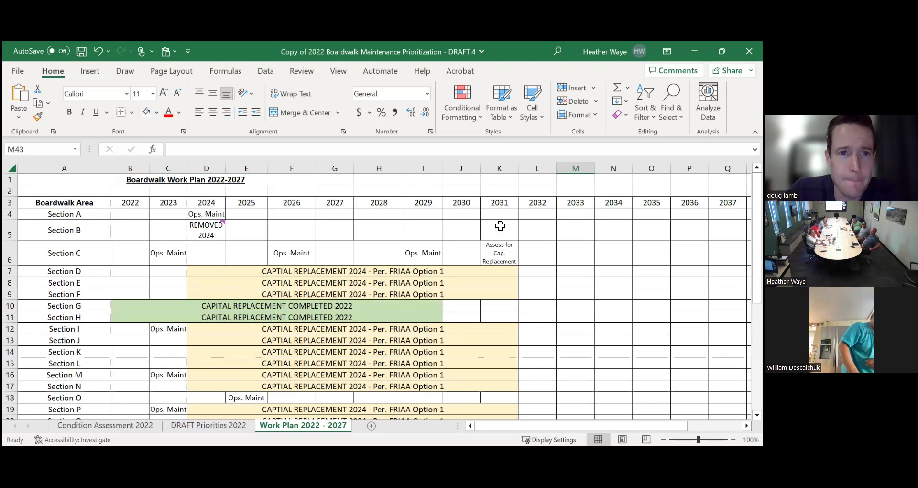
pyautogui.click(609, 232)
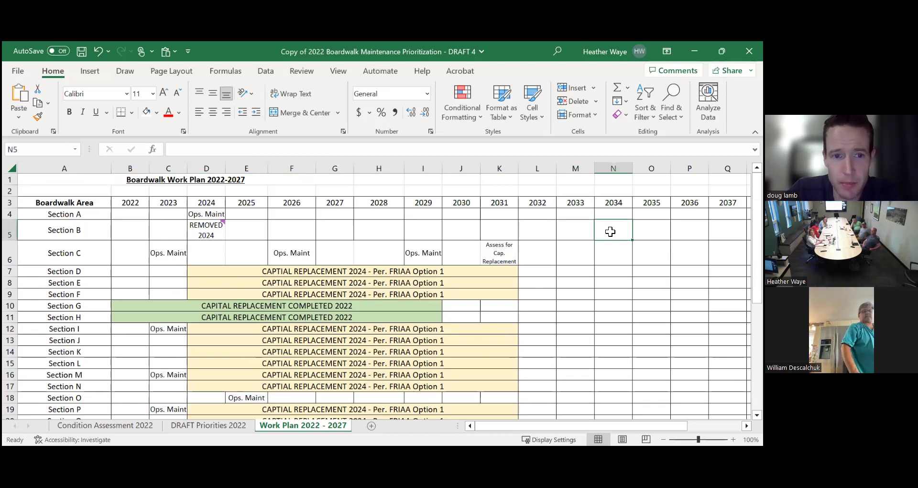
pyautogui.click(208, 425)
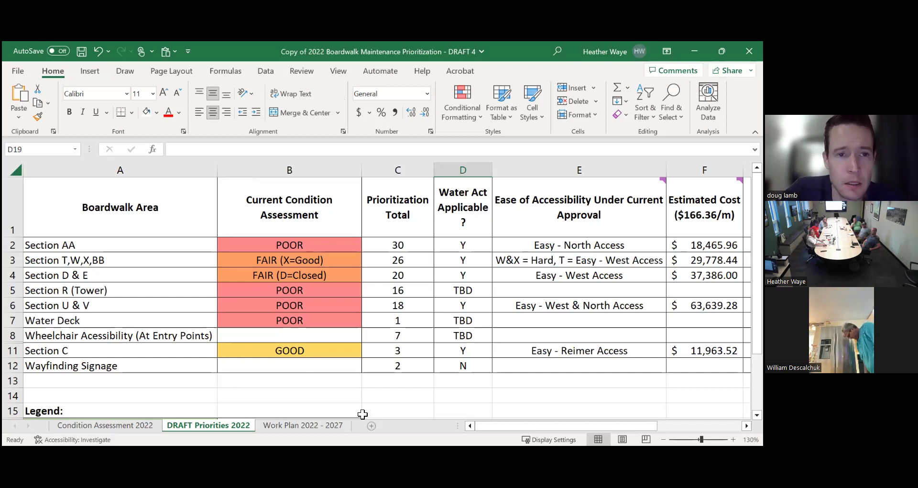
pyautogui.click(310, 425)
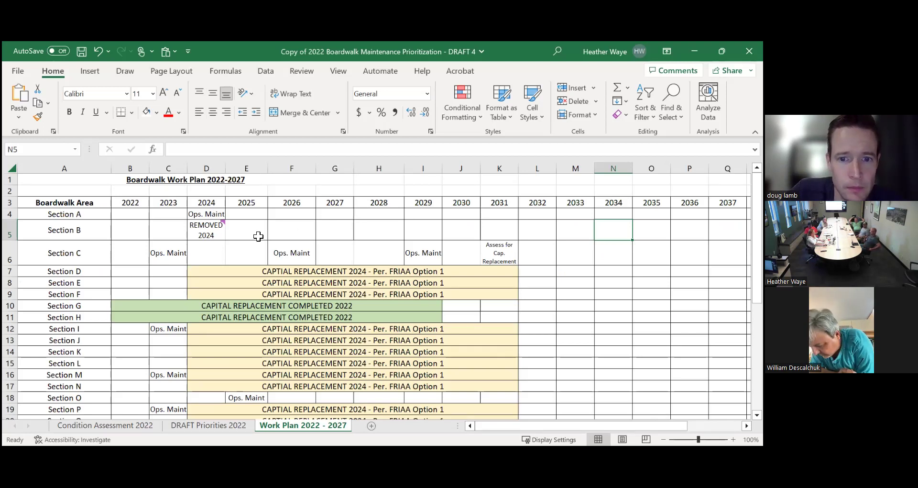
pyautogui.scroll(-8, 258, 236)
pyautogui.scroll(1, 247, 248)
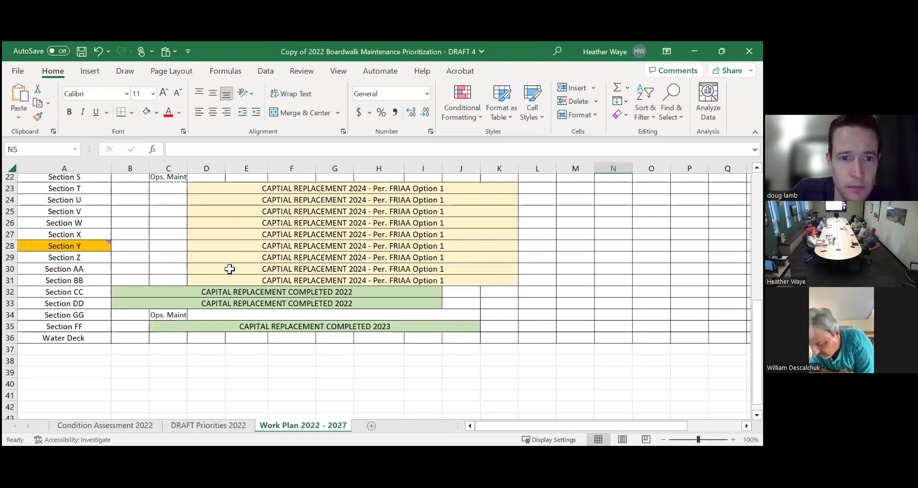
pyautogui.click(197, 359)
pyautogui.click(99, 353)
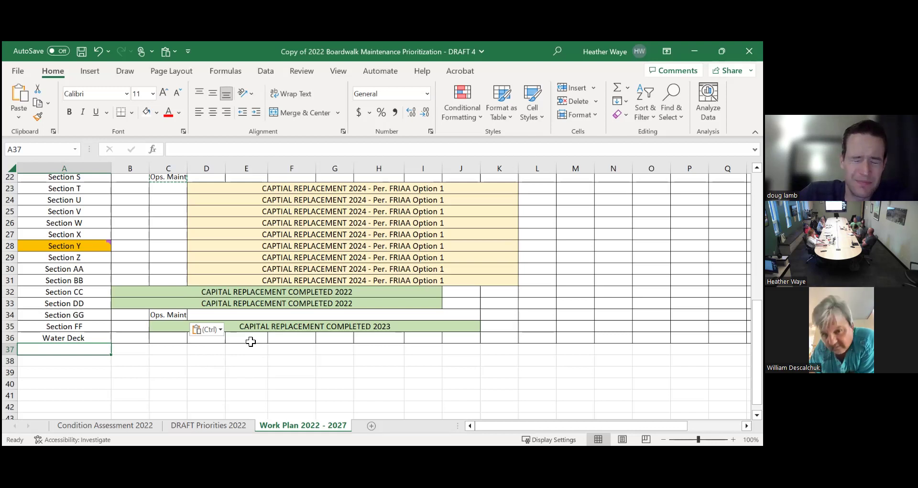
pyautogui.scroll(7, 251, 339)
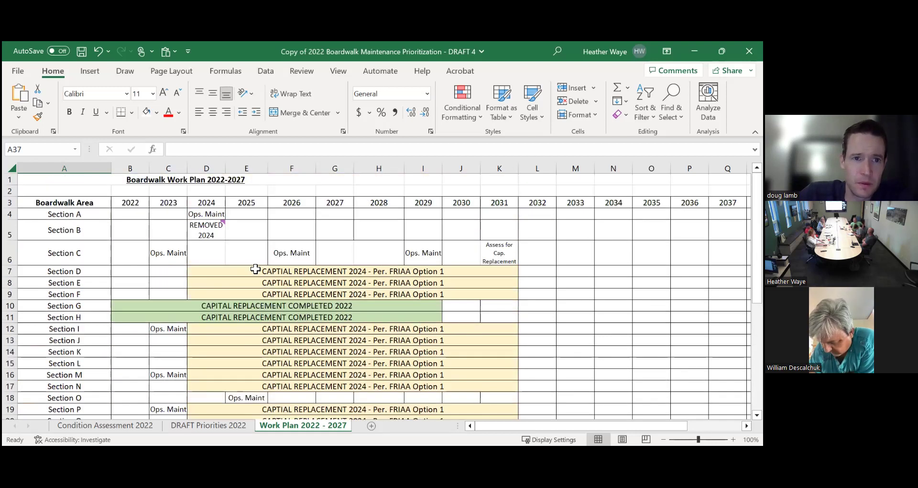
# Step: Copy Section GG's 2023 Ops. Maint entry into Water Deck's 2026 cell
pyautogui.scroll(-10, 254, 266)
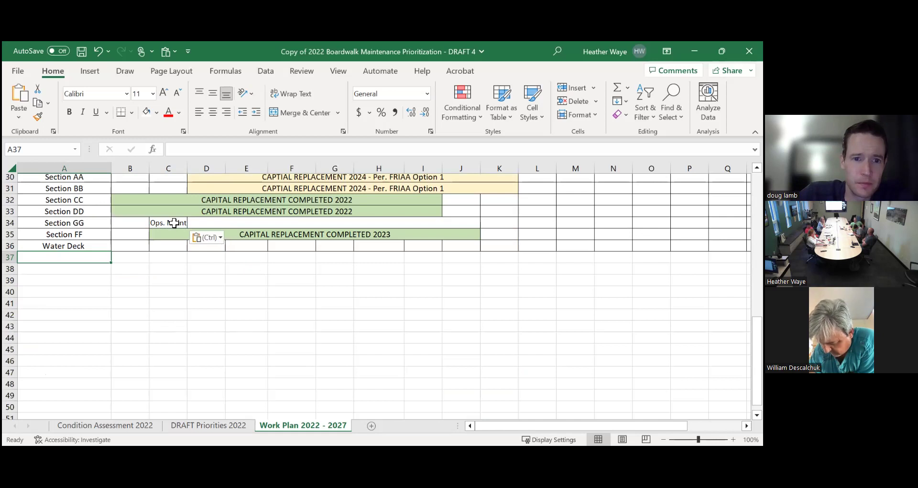
pyautogui.click(172, 223)
pyautogui.hotkey('ctrl', 'c')
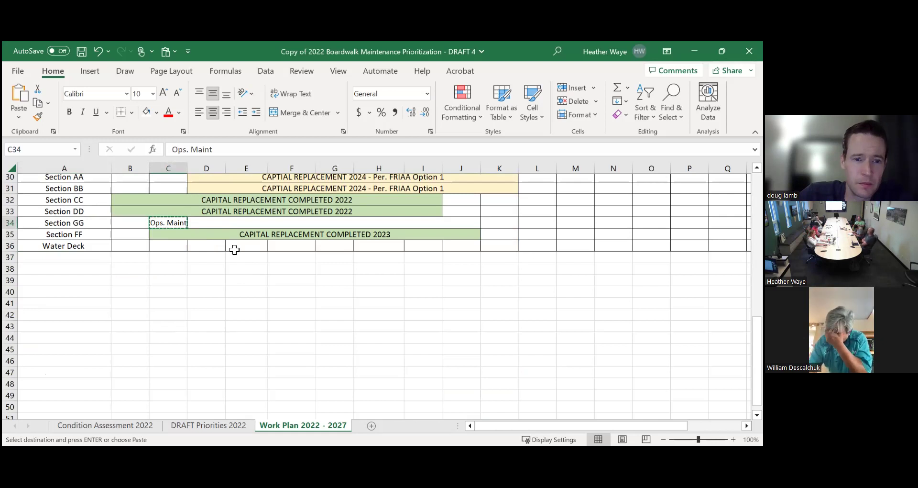
pyautogui.scroll(10, 234, 248)
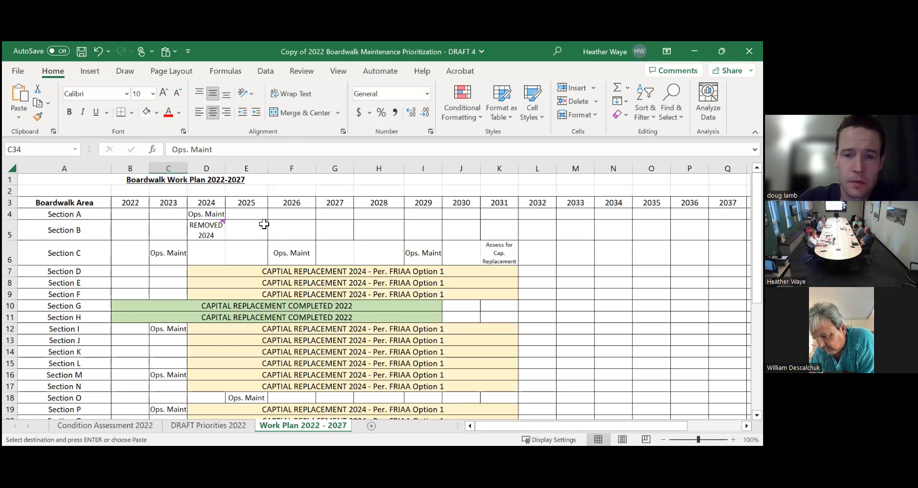
pyautogui.scroll(-1, 249, 225)
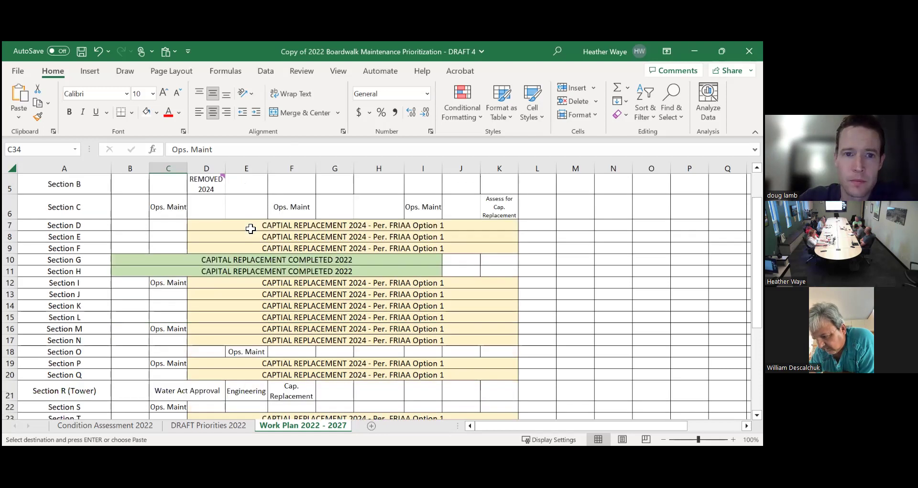
pyautogui.scroll(-5, 249, 228)
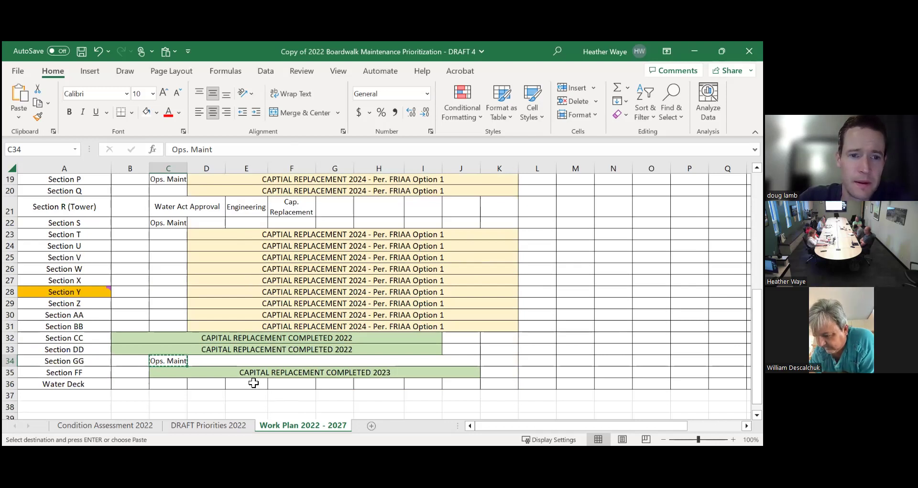
pyautogui.scroll(6, 251, 380)
pyautogui.scroll(-7, 294, 211)
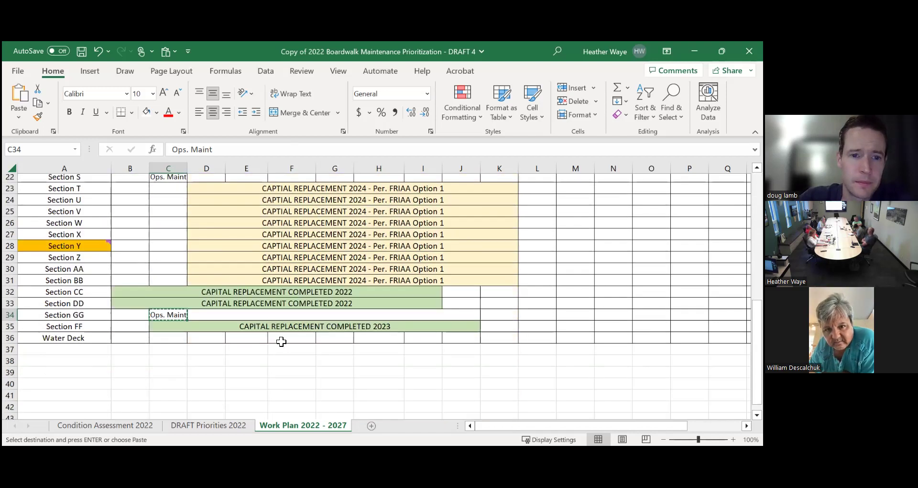
pyautogui.click(278, 337)
pyautogui.hotkey('ctrl', 'v')
pyautogui.click(457, 395)
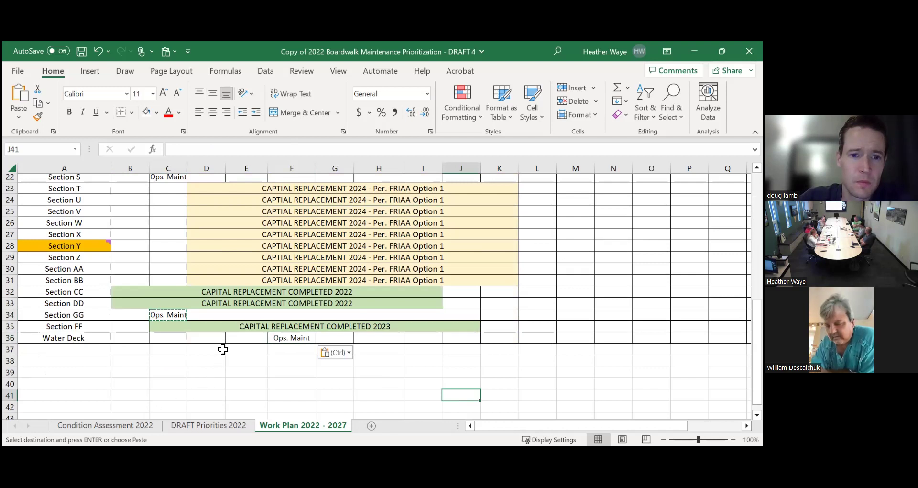
# Step: Try merging and centering Section GG's cells from 2023 to 2030, and split them back into individual year cells
pyautogui.click(449, 317)
pyautogui.moveTo(449, 317); pyautogui.dragTo(172, 315)
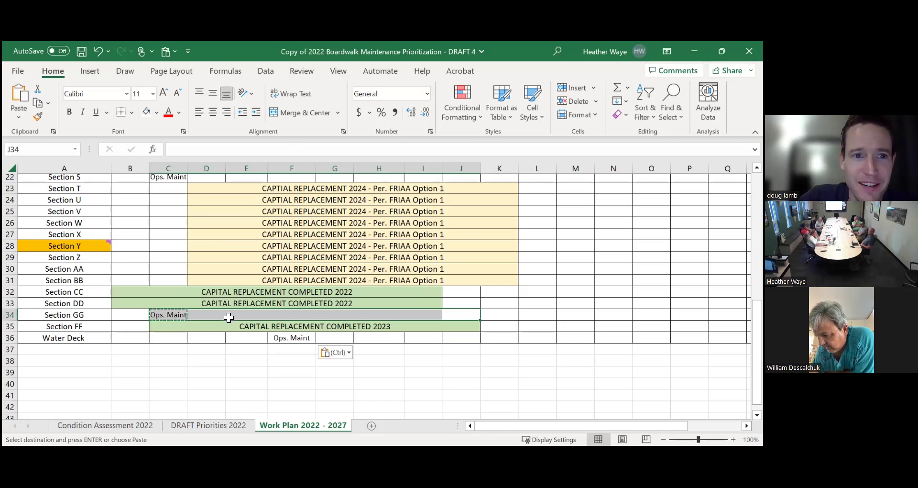
pyautogui.click(564, 311)
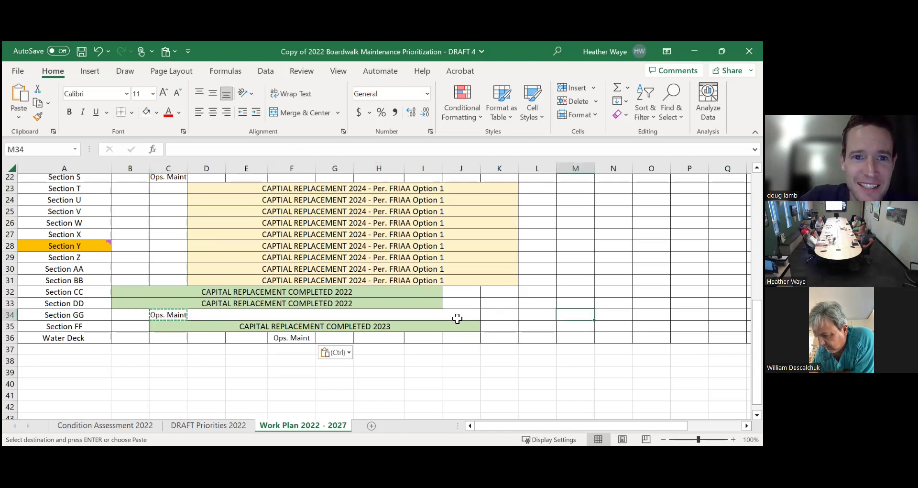
pyautogui.moveTo(459, 314); pyautogui.dragTo(194, 312)
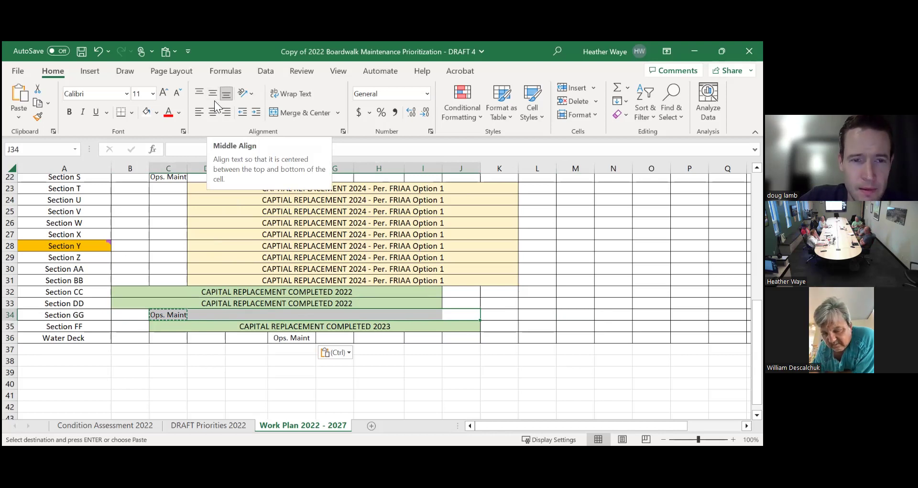
pyautogui.click(307, 115)
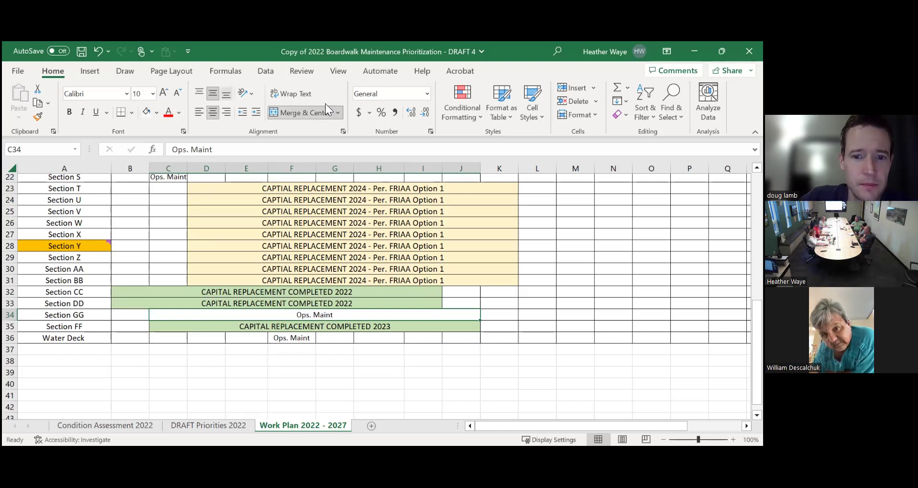
pyautogui.click(300, 112)
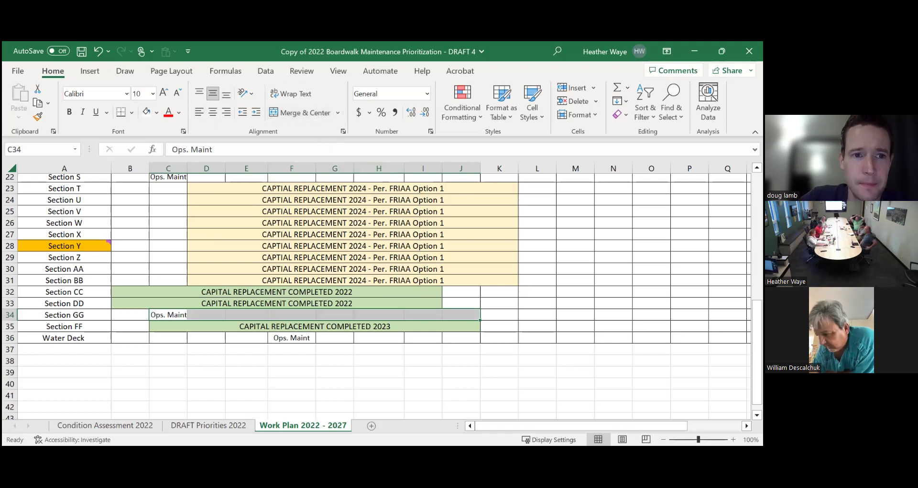
pyautogui.click(651, 337)
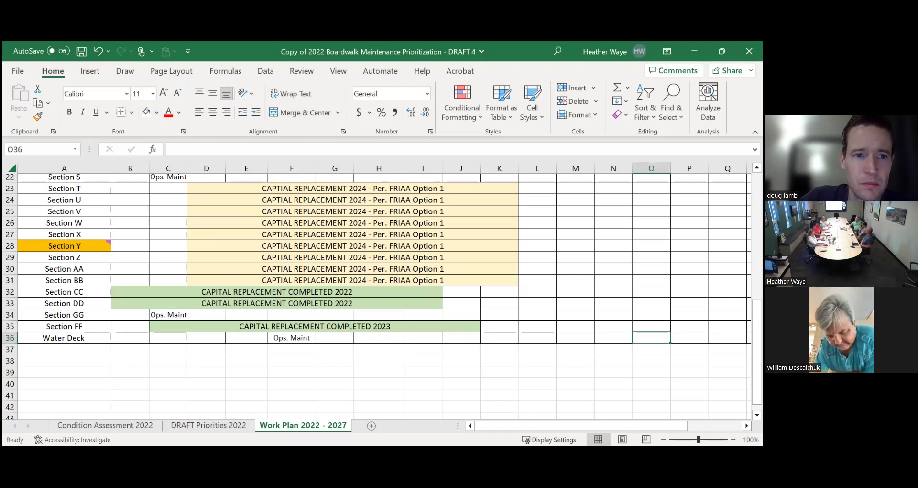
pyautogui.click(547, 291)
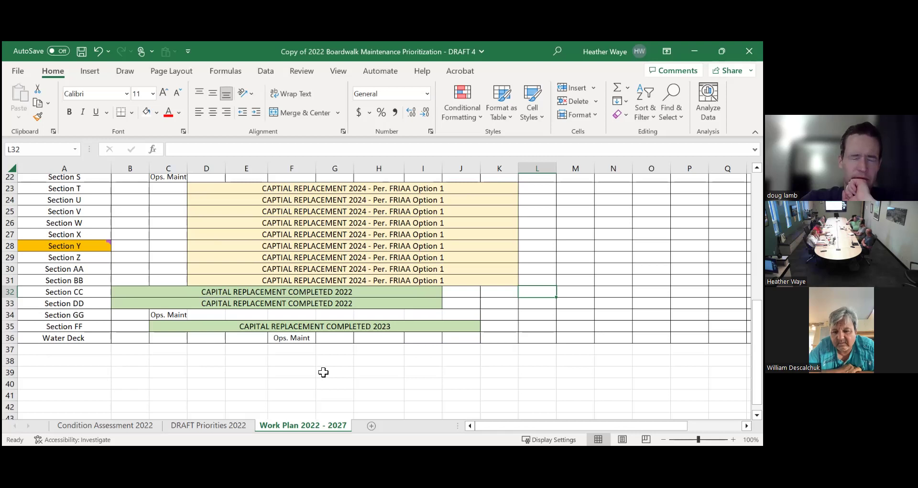
# Step: Enter Reconstruct in Section B's 2026 cell and center it horizontally and vertically
pyautogui.scroll(7, 324, 372)
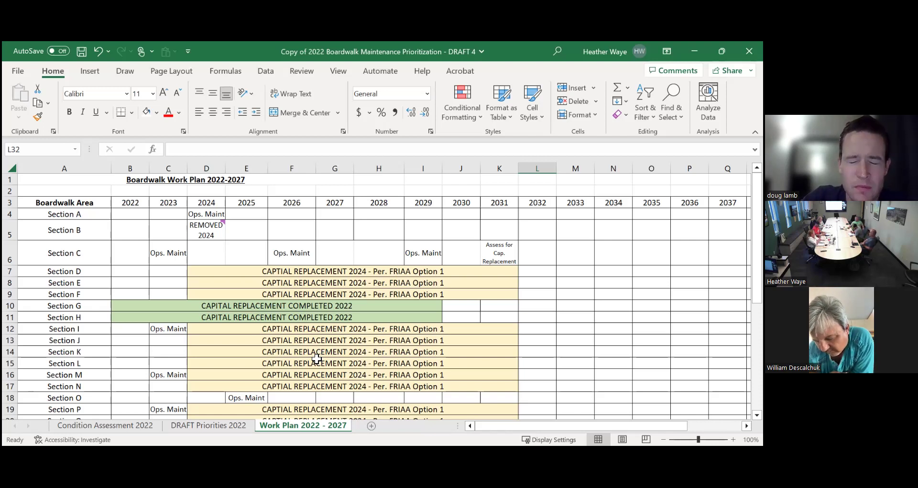
pyautogui.click(292, 254)
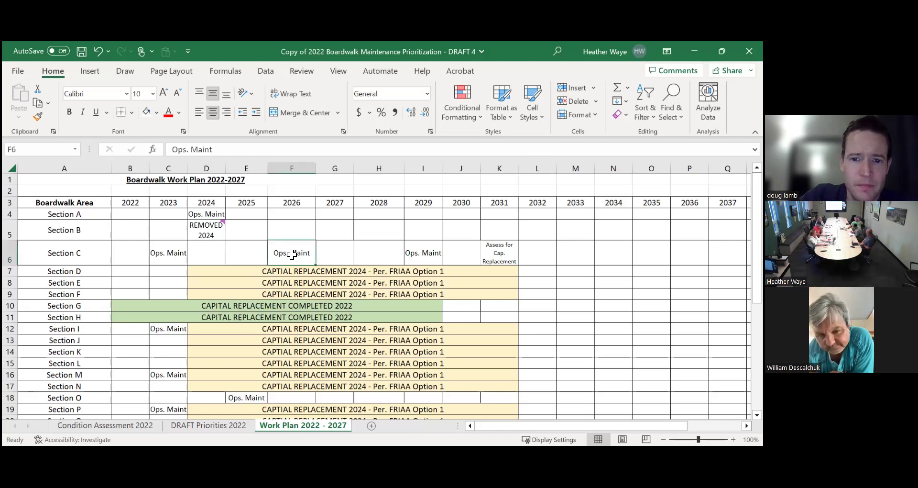
pyautogui.click(297, 229)
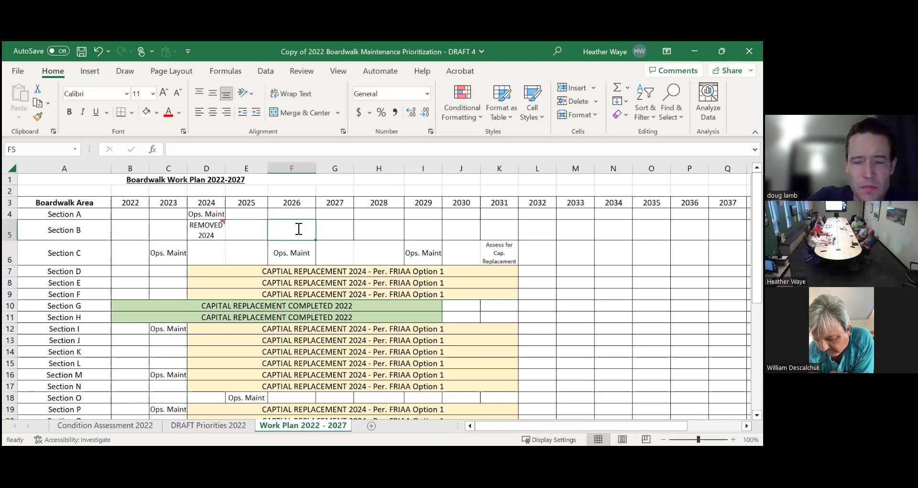
pyautogui.write('Reconstruct')
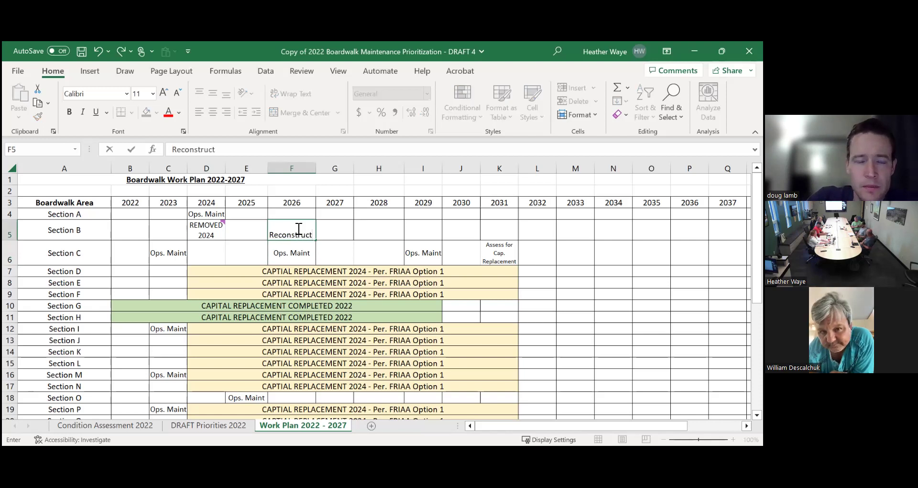
pyautogui.click(376, 228)
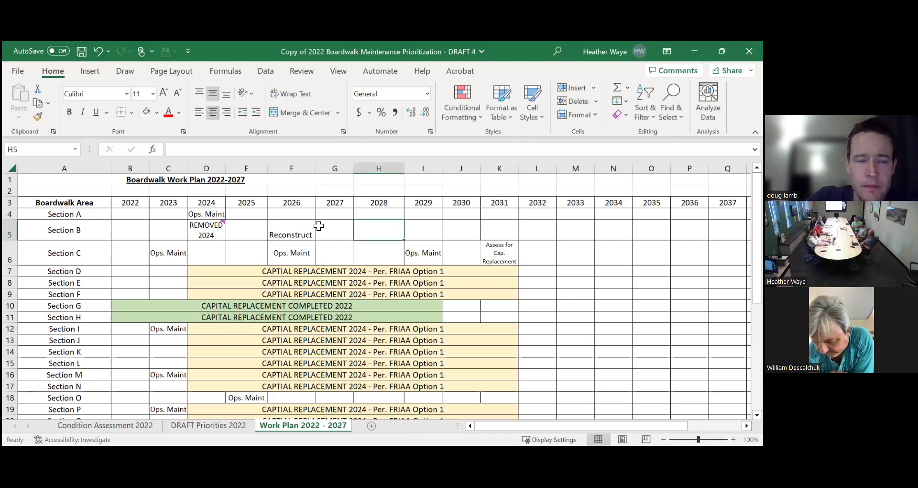
pyautogui.click(291, 235)
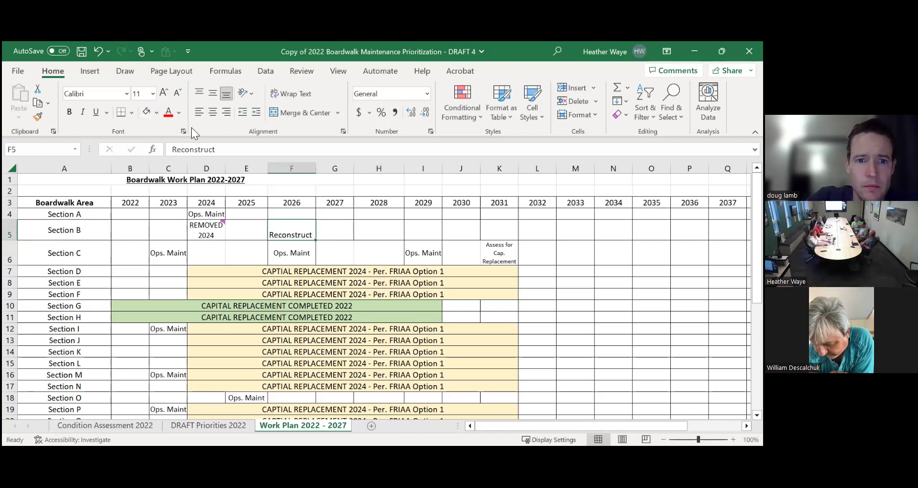
pyautogui.click(212, 93)
pyautogui.click(213, 112)
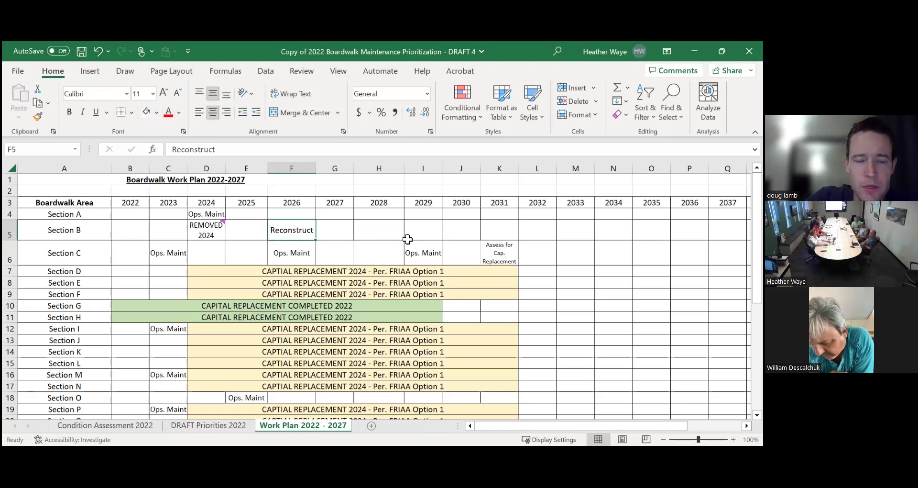
pyautogui.click(416, 244)
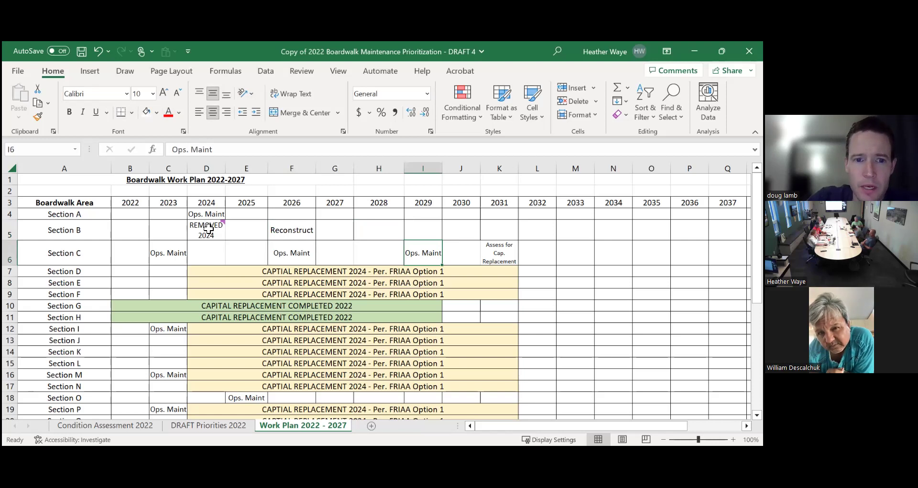
# Step: Save the updated boardwalk workbook
pyautogui.moveTo(208, 228)
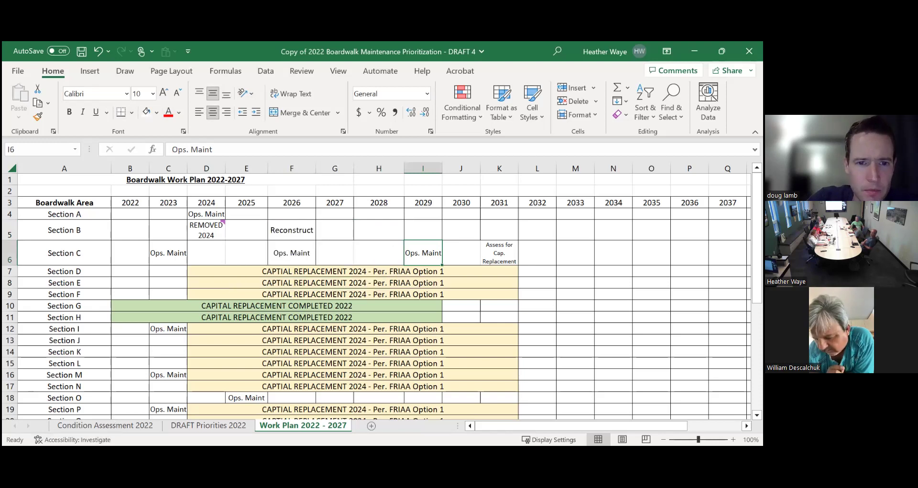
pyautogui.click(287, 236)
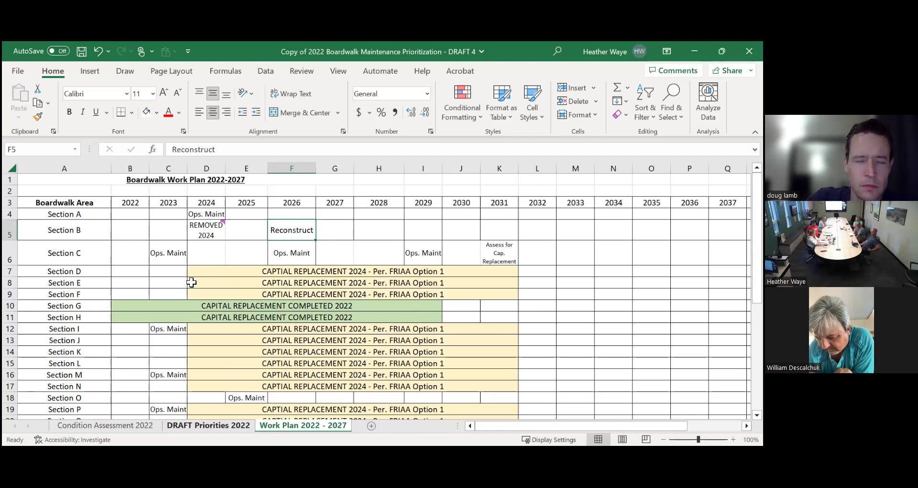
pyautogui.click(82, 51)
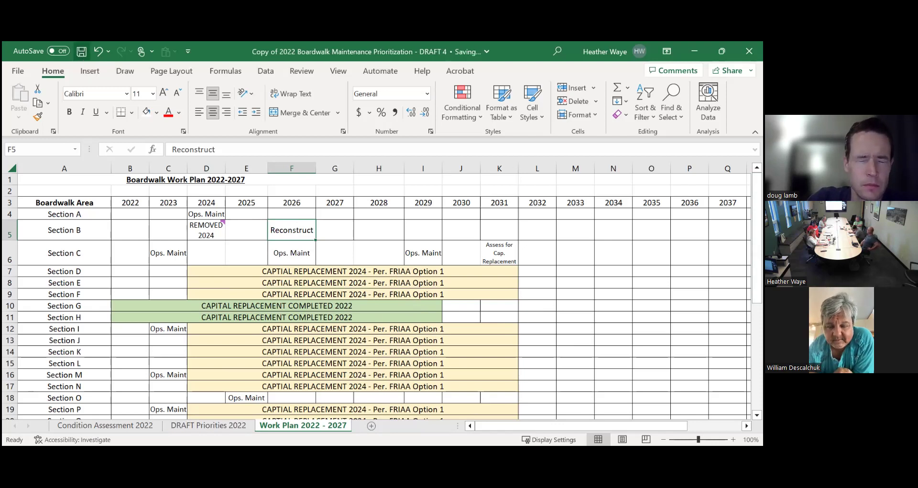
# Step: Check the DRAFT Priorities 2022 sheet and insert a blank row above Maxwell Lake Bridge N/S in the Condition Assessment 2022 sheet
pyautogui.click(208, 425)
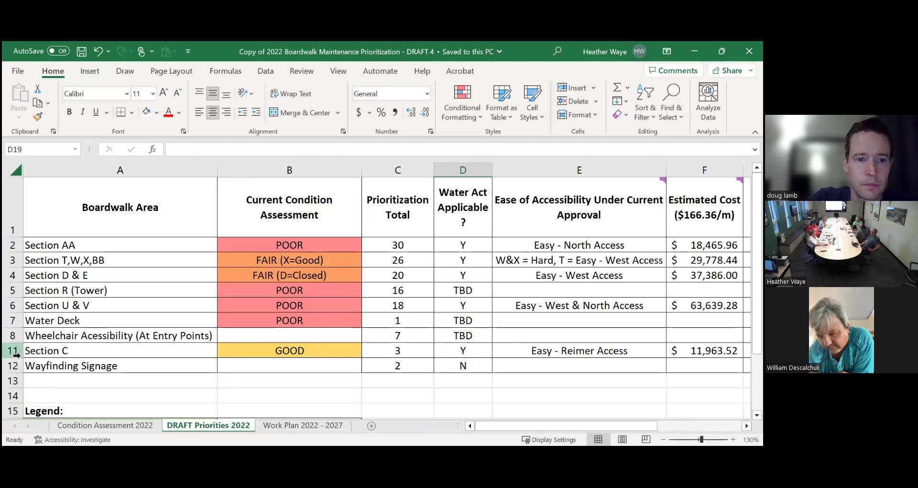
pyautogui.scroll(-4, 16, 354)
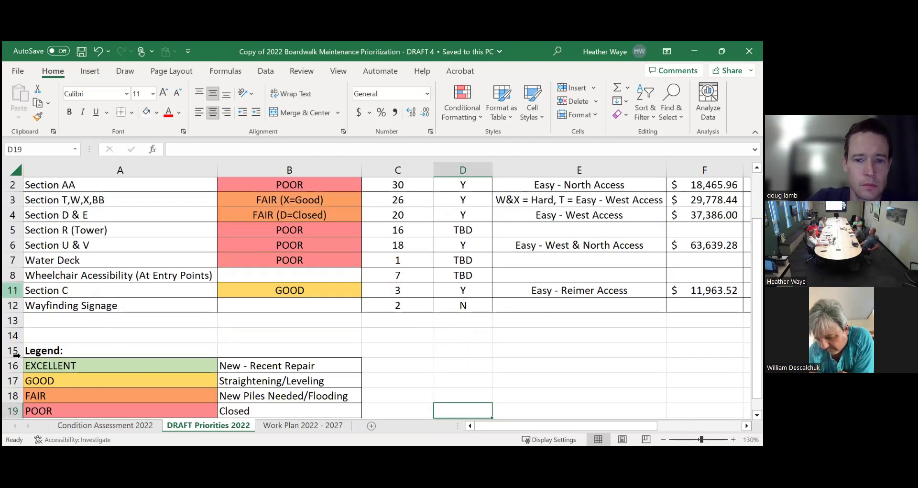
pyautogui.scroll(3, 17, 353)
pyautogui.scroll(1, 18, 353)
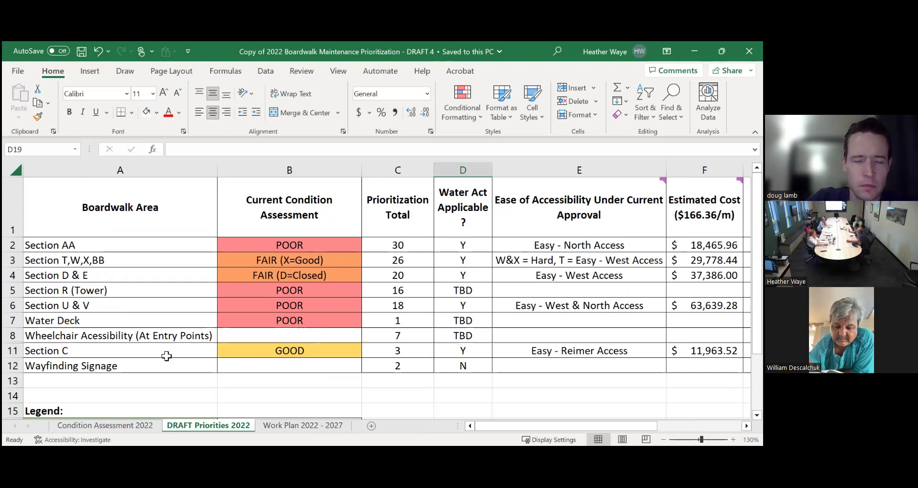
pyautogui.click(105, 425)
pyautogui.scroll(-4, 95, 323)
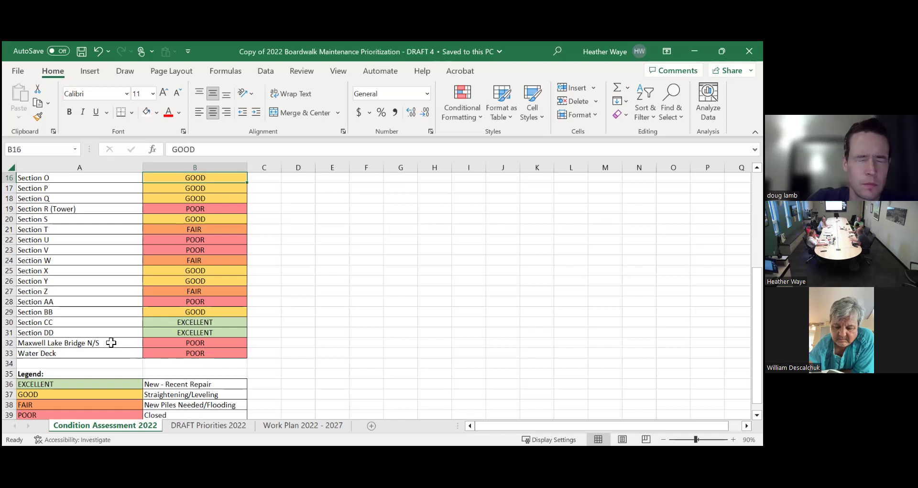
pyautogui.click(10, 343)
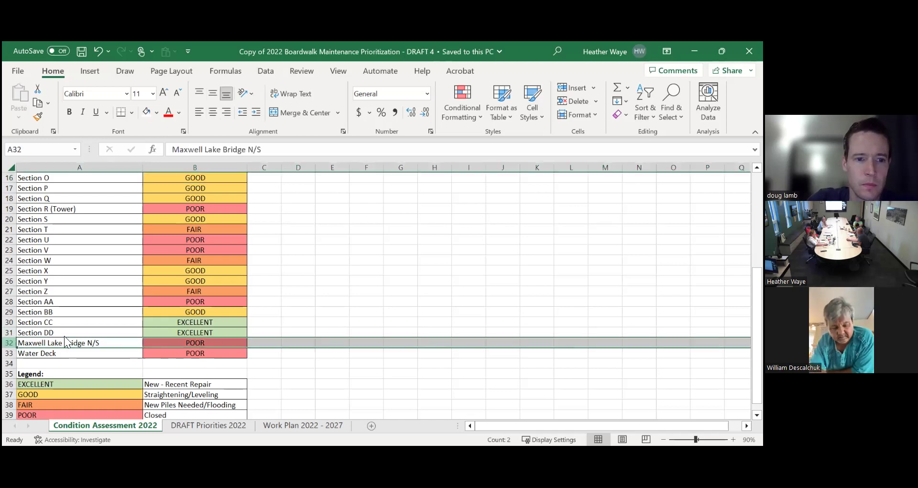
pyautogui.rightClick(11, 343)
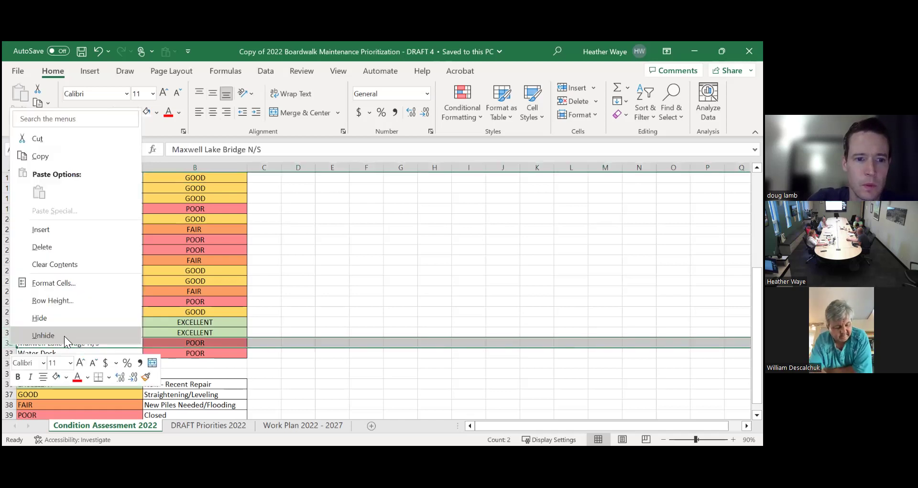
pyautogui.click(80, 224)
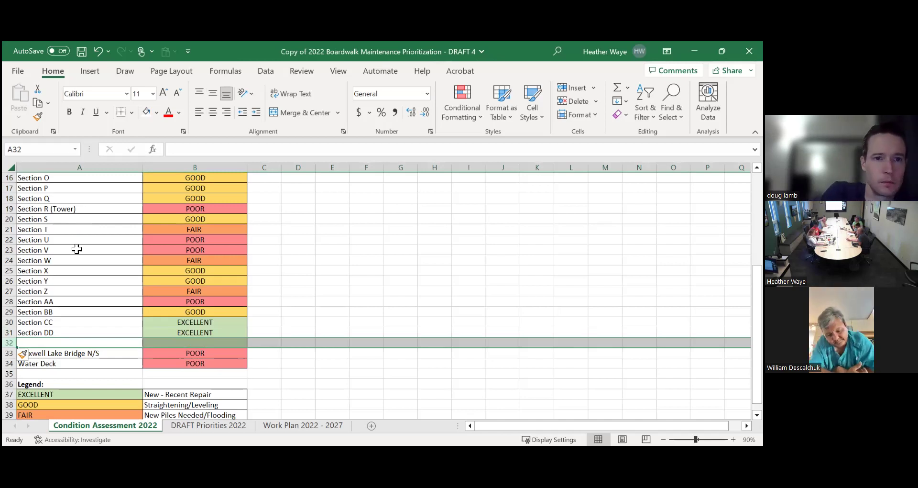
# Step: Copy the Section DD label into the blank row below it and change the copy to Section FF
pyautogui.click(65, 333)
pyautogui.hotkey('ctrl', 'c')
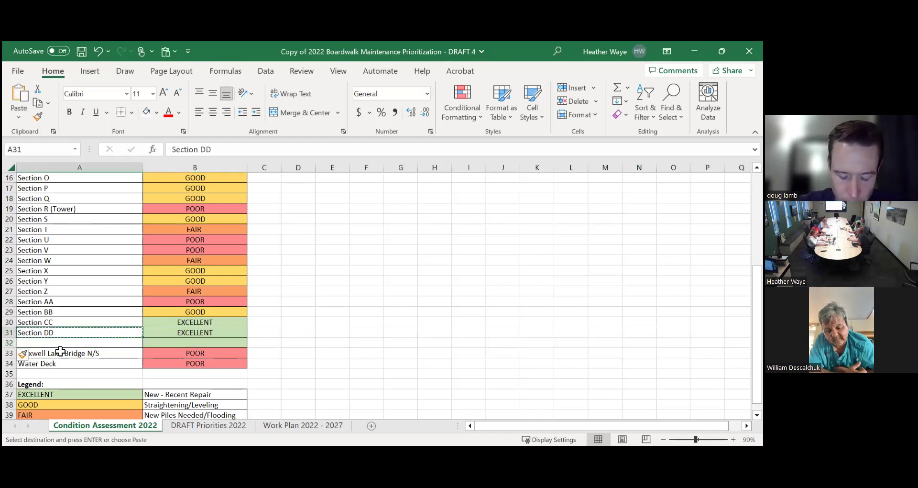
pyautogui.click(58, 342)
pyautogui.hotkey('ctrl', 'v')
pyautogui.press('Escape')
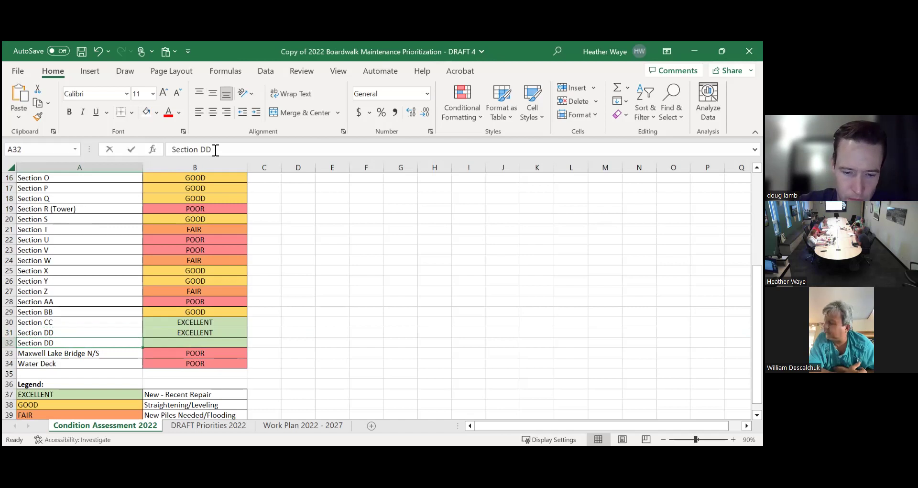
pyautogui.click(216, 150)
pyautogui.press('BackSpace')
pyautogui.press('BackSpace')
pyautogui.write('FF')
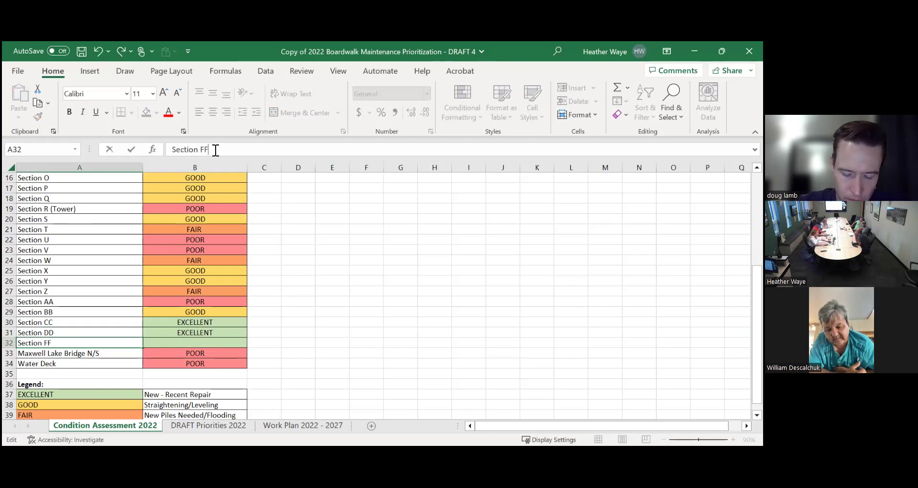
# Step: Insert another row above Maxwell Lake Bridge N/S and label it Section GG
pyautogui.click(10, 353)
pyautogui.rightClick(10, 355)
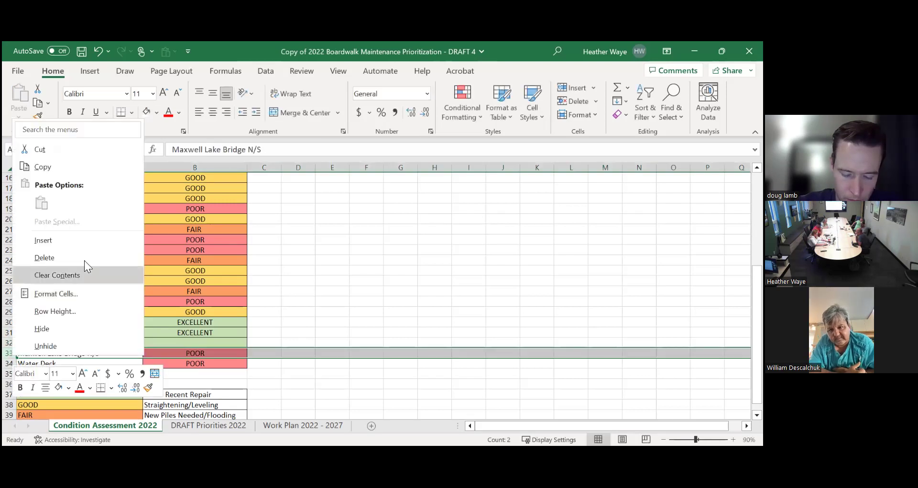
pyautogui.click(91, 240)
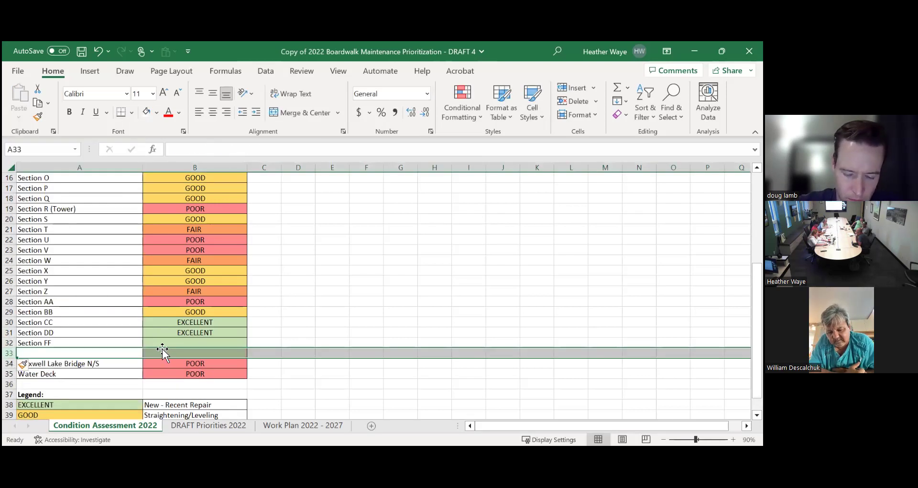
pyautogui.click(52, 354)
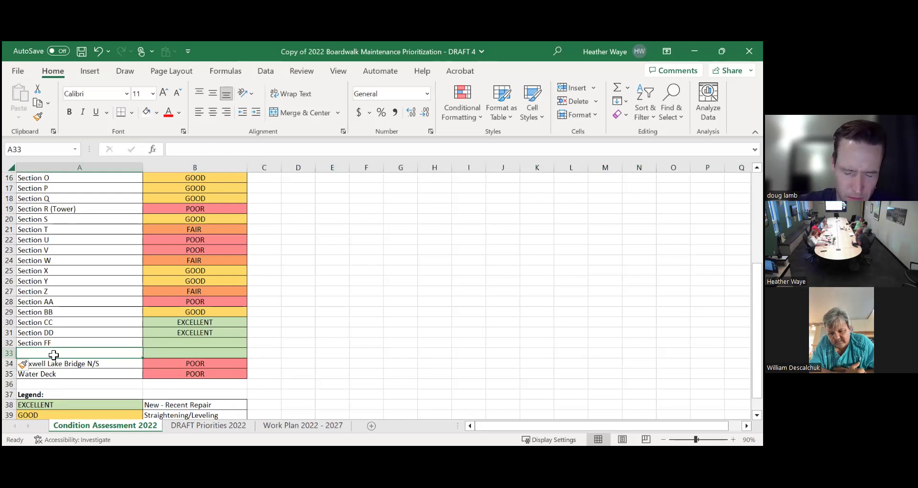
pyautogui.write('SECTION')
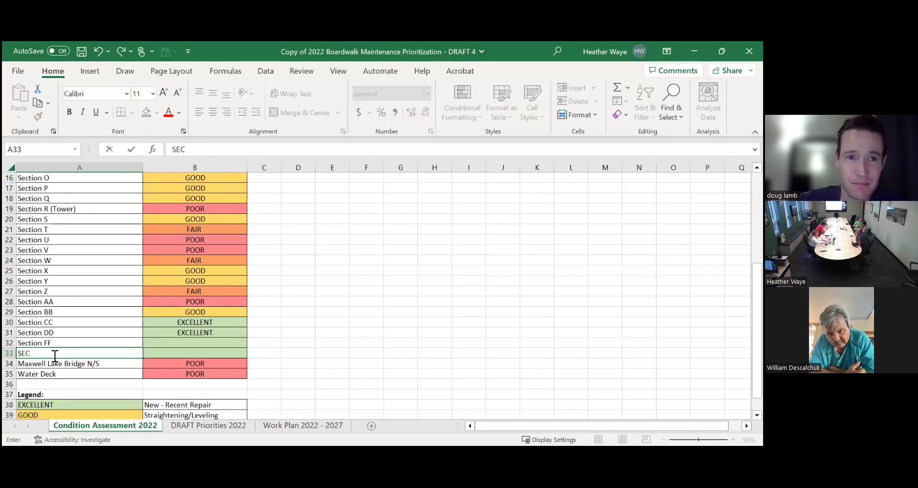
pyautogui.press('BackSpace')
pyautogui.press('BackSpace')
pyautogui.press('BackSpace')
pyautogui.press('BackSpace')
pyautogui.press('BackSpace')
pyautogui.press('BackSpace')
pyautogui.press('BackSpace')
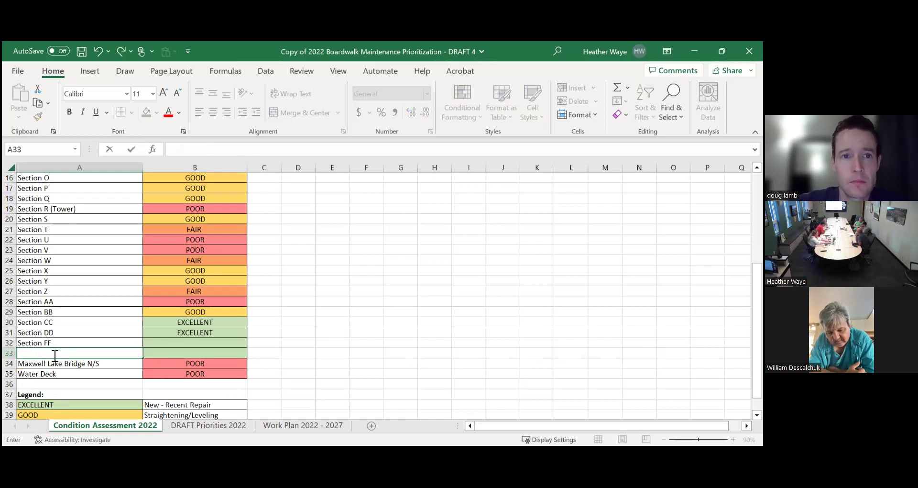
pyautogui.write('S')
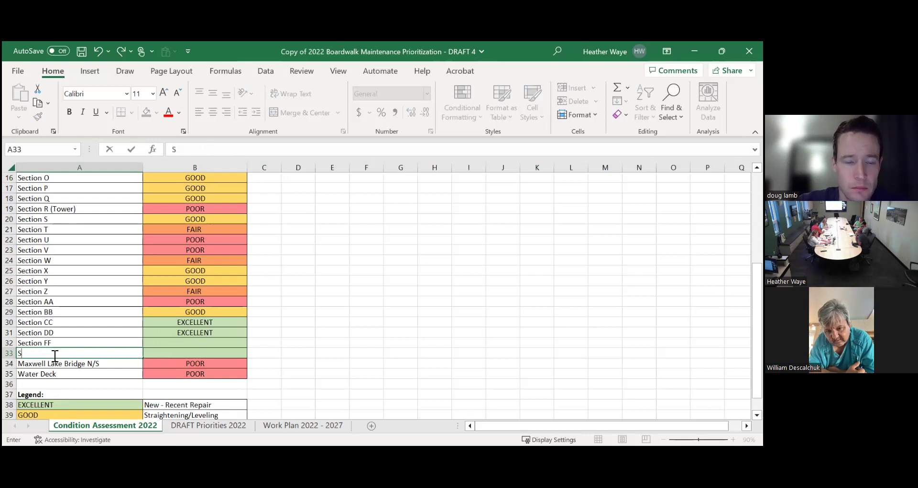
pyautogui.write('e')
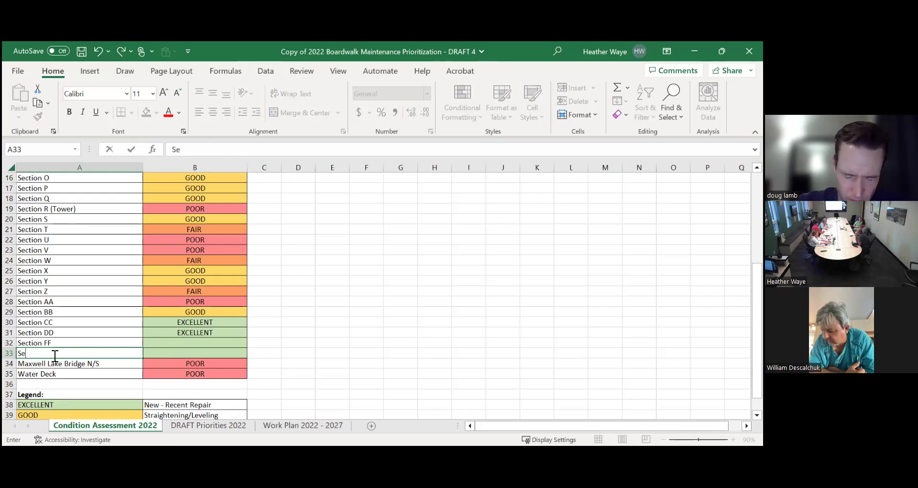
pyautogui.write('ction GG')
# Step: Copy Section DD's EXCELLENT rating into Section FF's condition cell
pyautogui.click(194, 333)
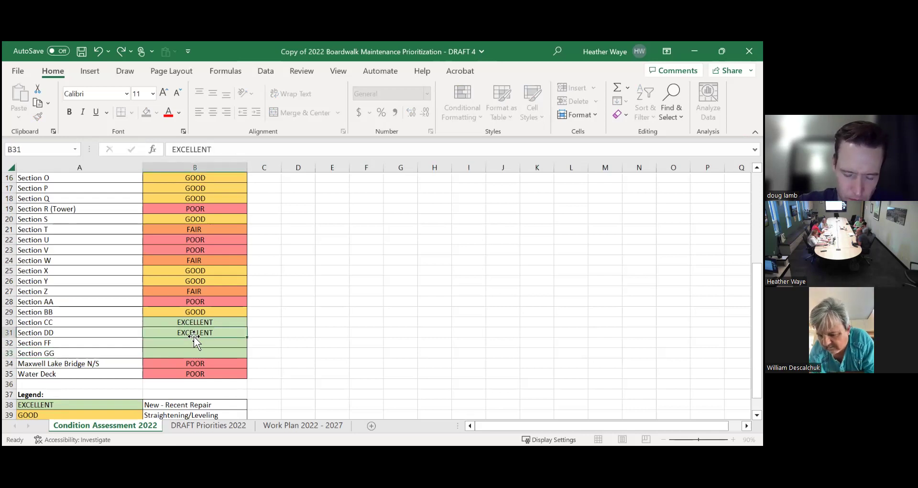
pyautogui.hotkey('ctrl', 'c')
pyautogui.click(193, 343)
pyautogui.hotkey('ctrl', 'v')
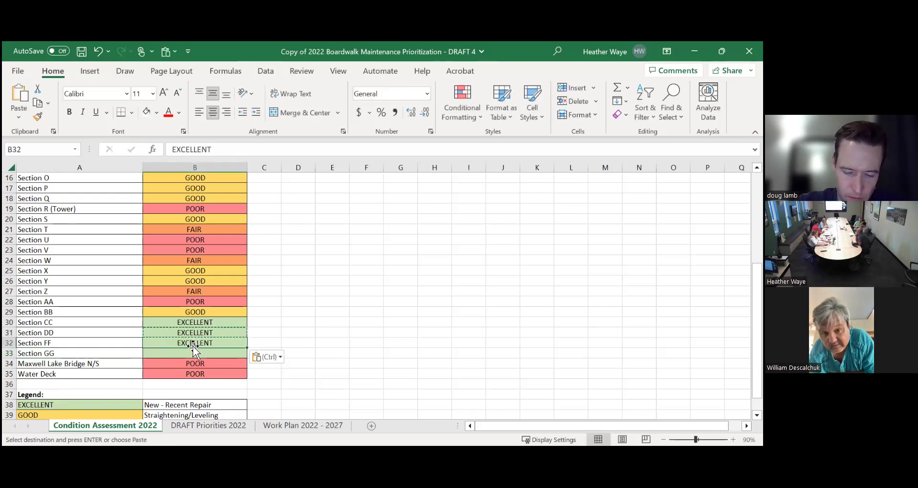
# Step: Remove the green fill from Section GG's empty condition cell and save the workbook
pyautogui.click(193, 355)
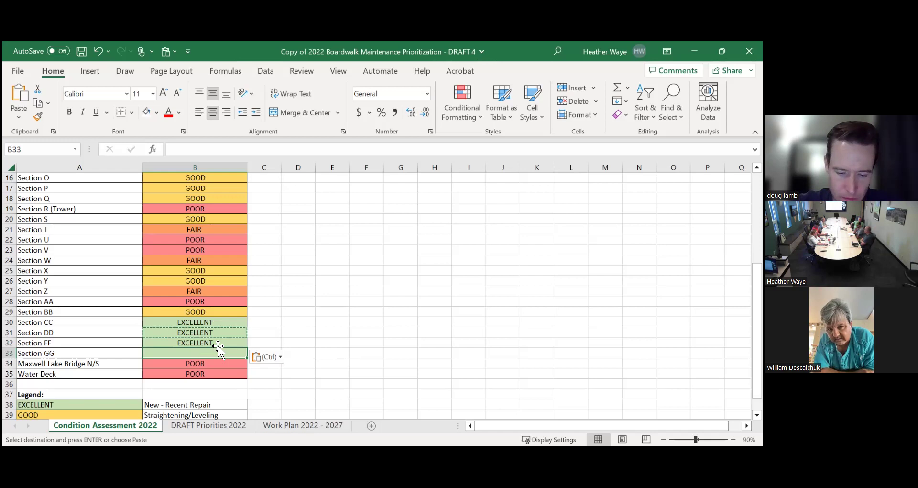
pyautogui.click(325, 313)
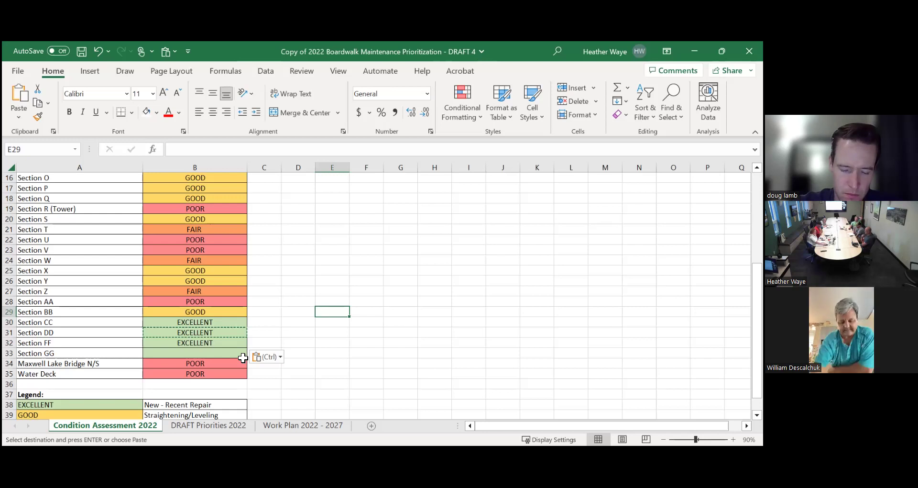
pyautogui.click(189, 356)
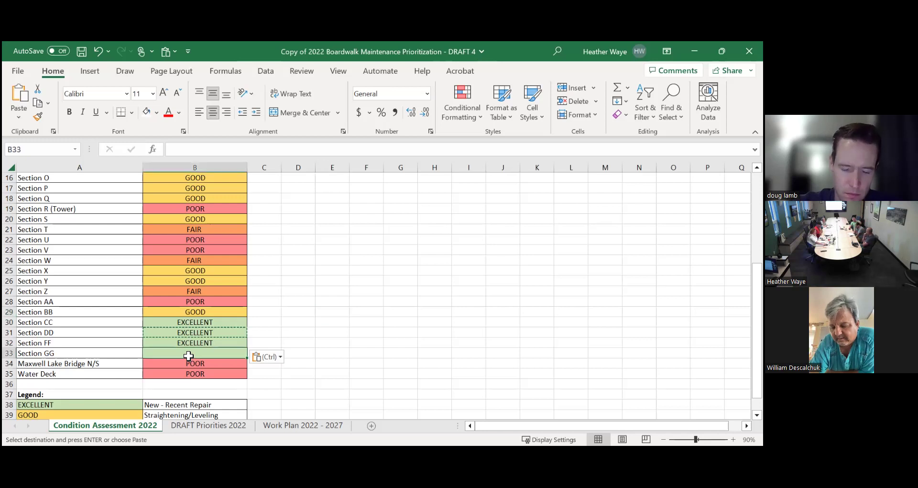
pyautogui.hotkey('ctrl', 'z')
pyautogui.click(373, 251)
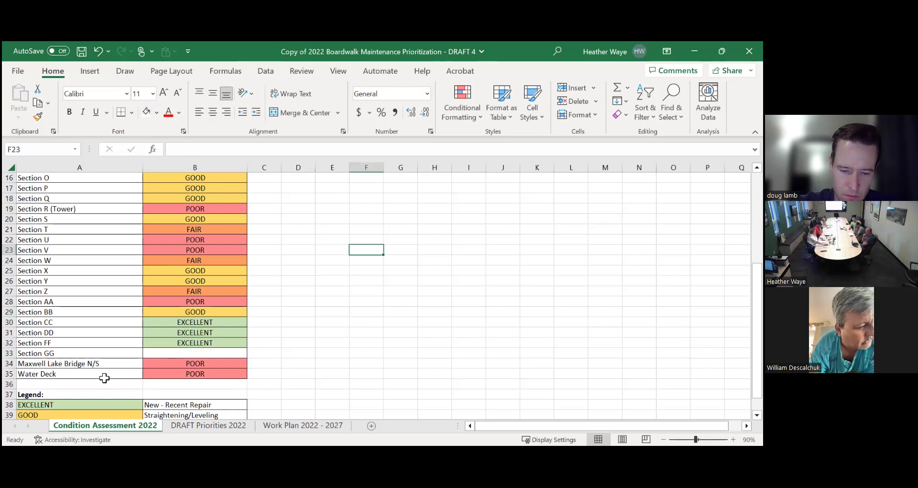
pyautogui.click(82, 51)
# Step: Review the section entries in the Work Plan 2022 - 2027 sheet
pyautogui.click(292, 425)
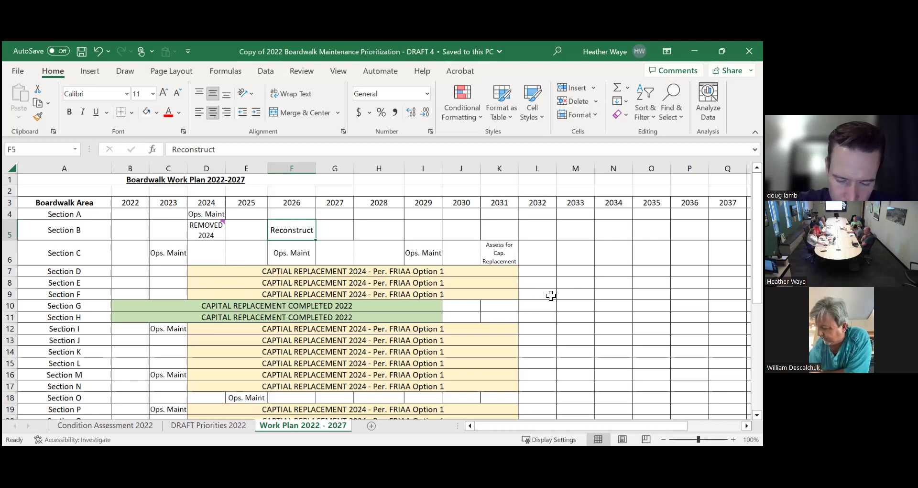
pyautogui.scroll(-2, 551, 295)
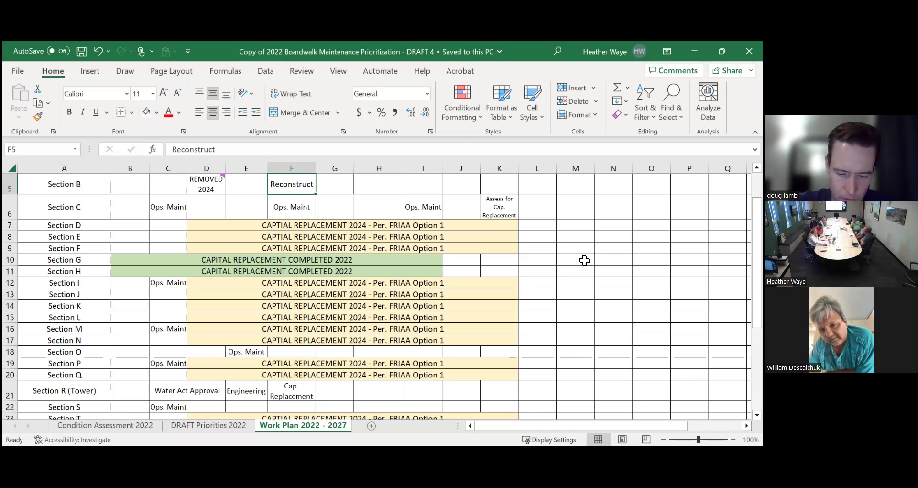
pyautogui.scroll(2, 341, 245)
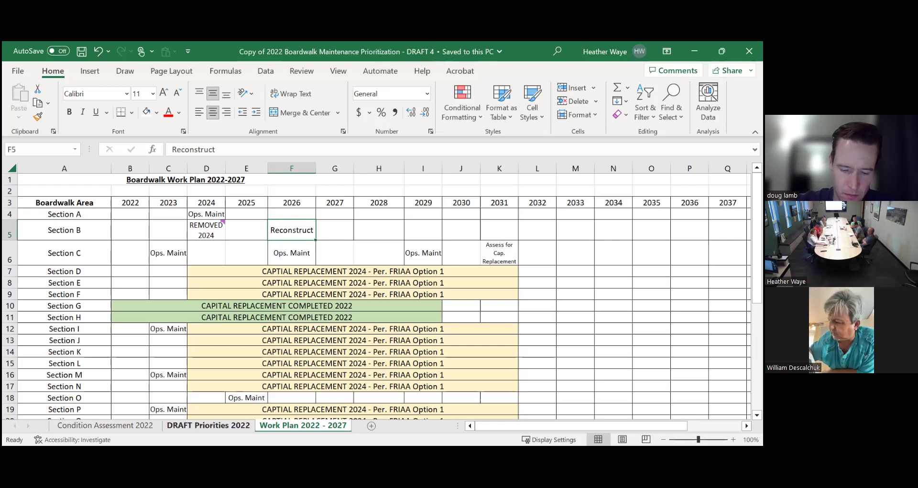
# Step: Insert a row below Wayfinding Signage in the DRAFT Priorities 2022 sheet and enter Section B as its boardwalk area
pyautogui.click(208, 425)
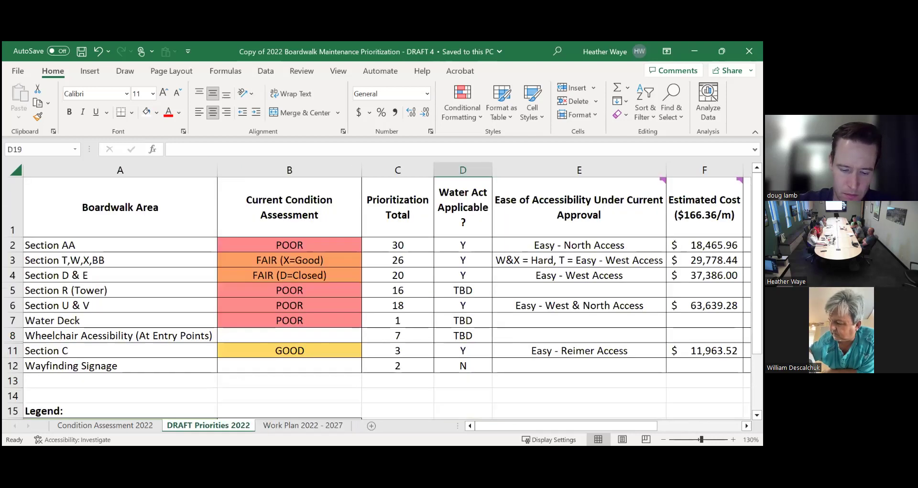
pyautogui.click(14, 380)
pyautogui.rightClick(16, 382)
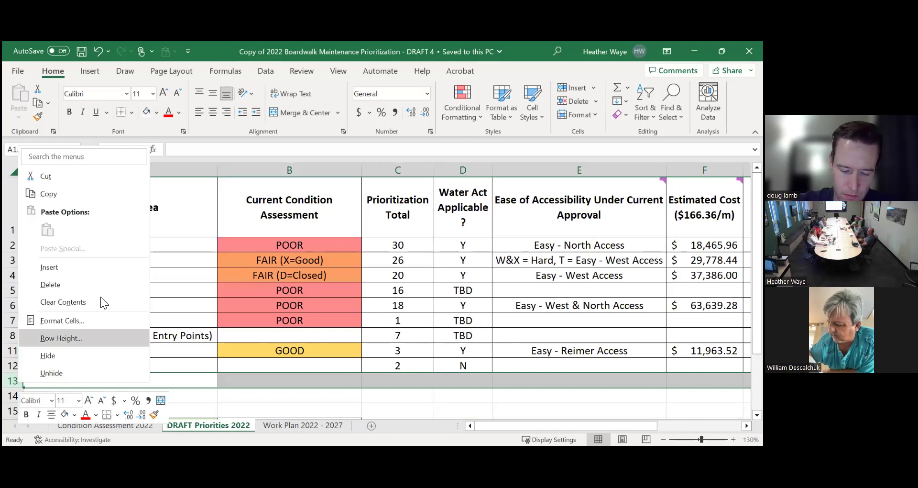
pyautogui.click(99, 268)
pyautogui.click(79, 381)
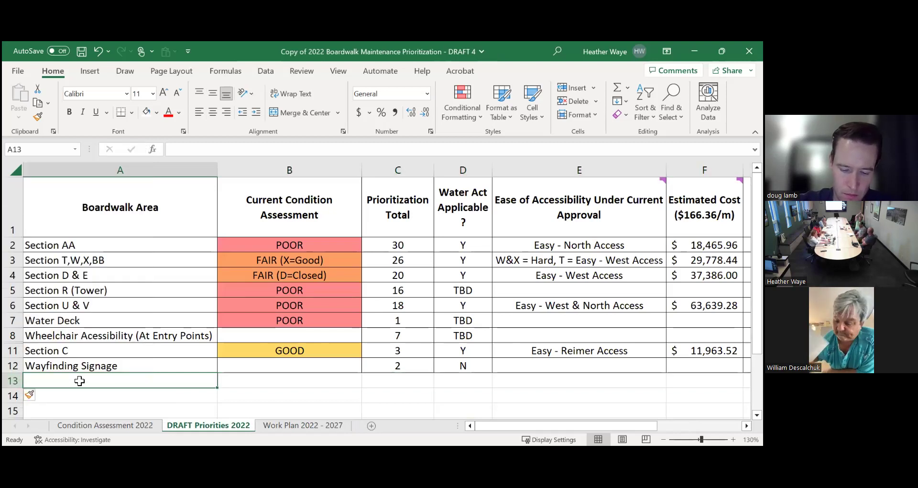
pyautogui.write('S')
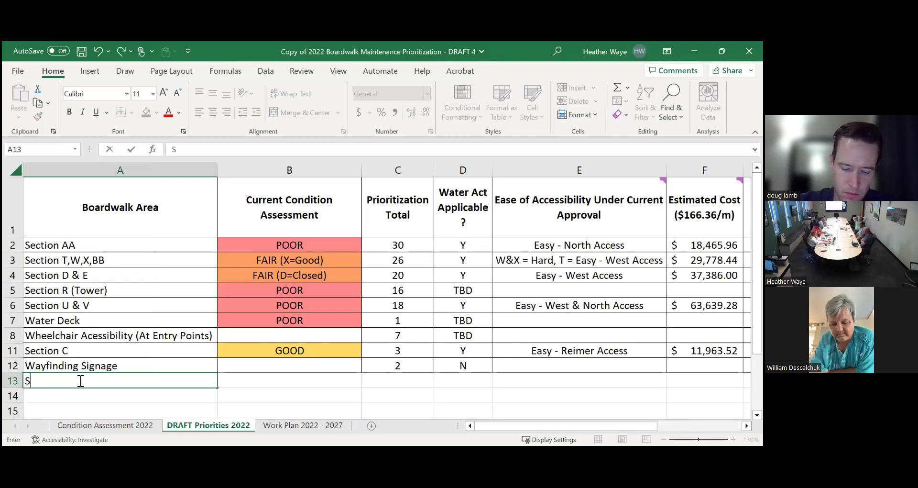
pyautogui.write('ecto')
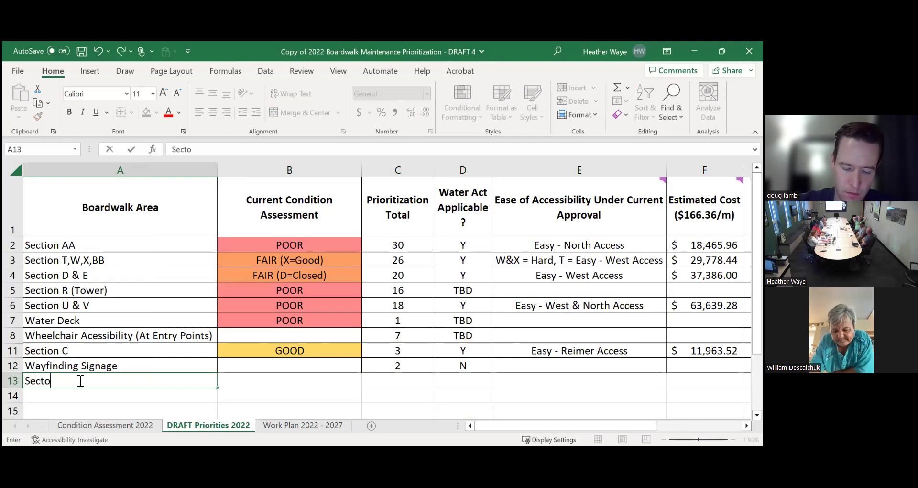
pyautogui.press('BackSpace')
pyautogui.write('ion B')
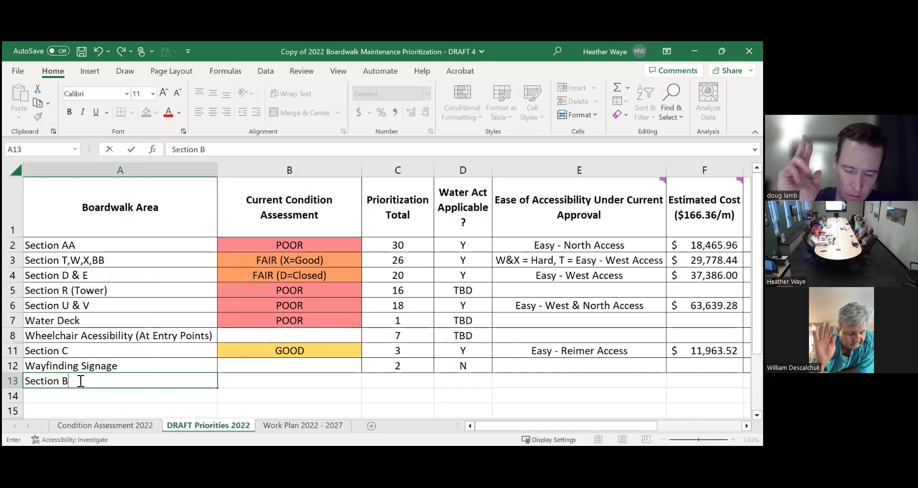
# Step: Copy Water Deck's POOR rating into Section B's current condition cell and save the workbook
pyautogui.click(309, 322)
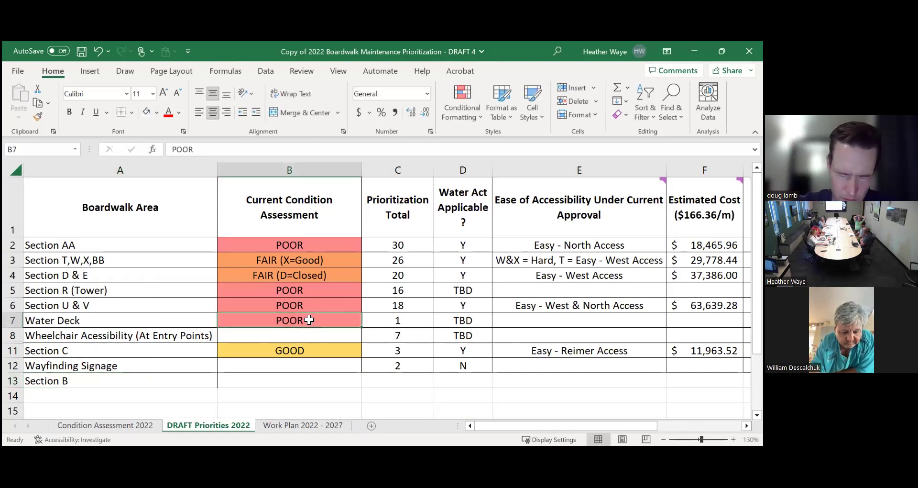
pyautogui.hotkey('ctrl', 'c')
pyautogui.click(307, 380)
pyautogui.hotkey('ctrl', 'v')
pyautogui.click(81, 52)
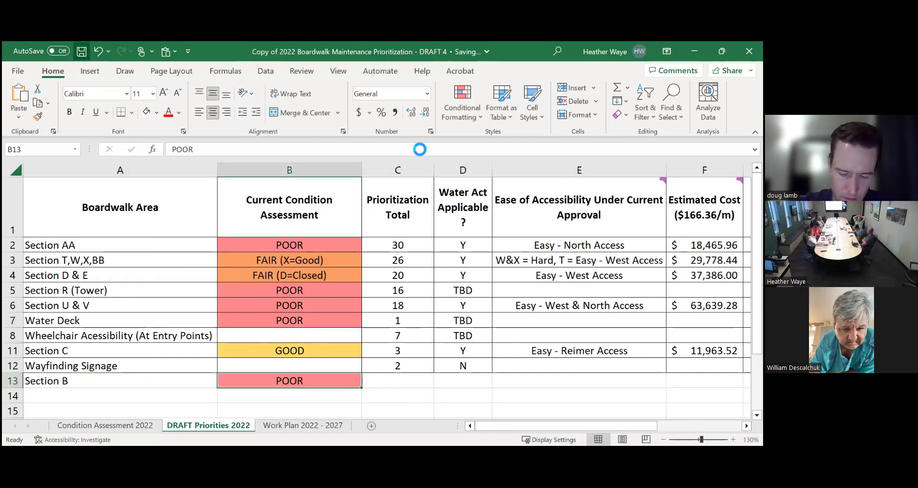